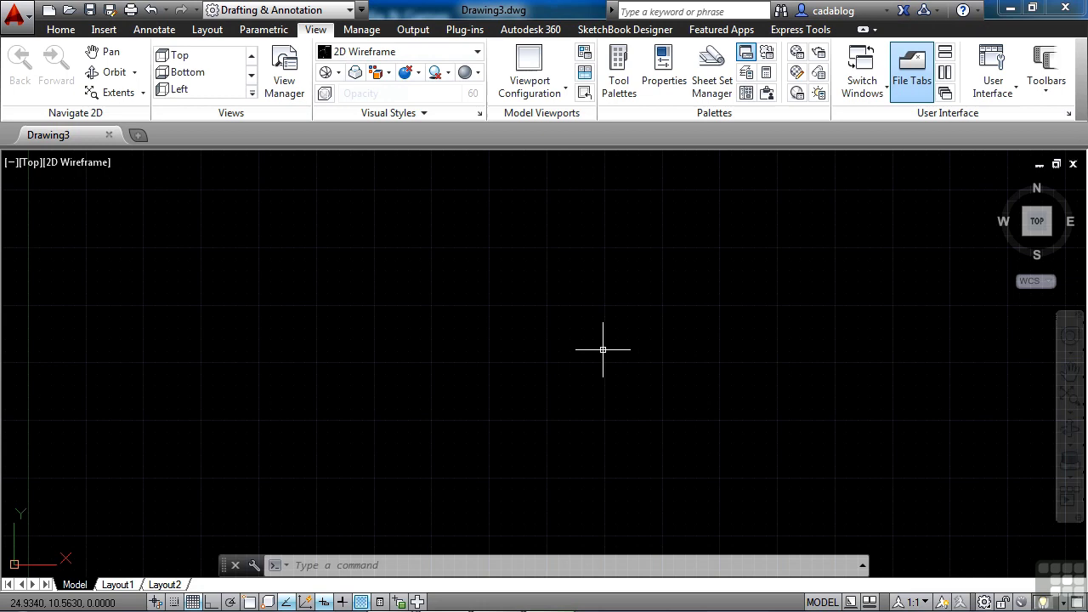
Open the drawing Arc Examples.dwg from the 05 folder
right_click(177, 135)
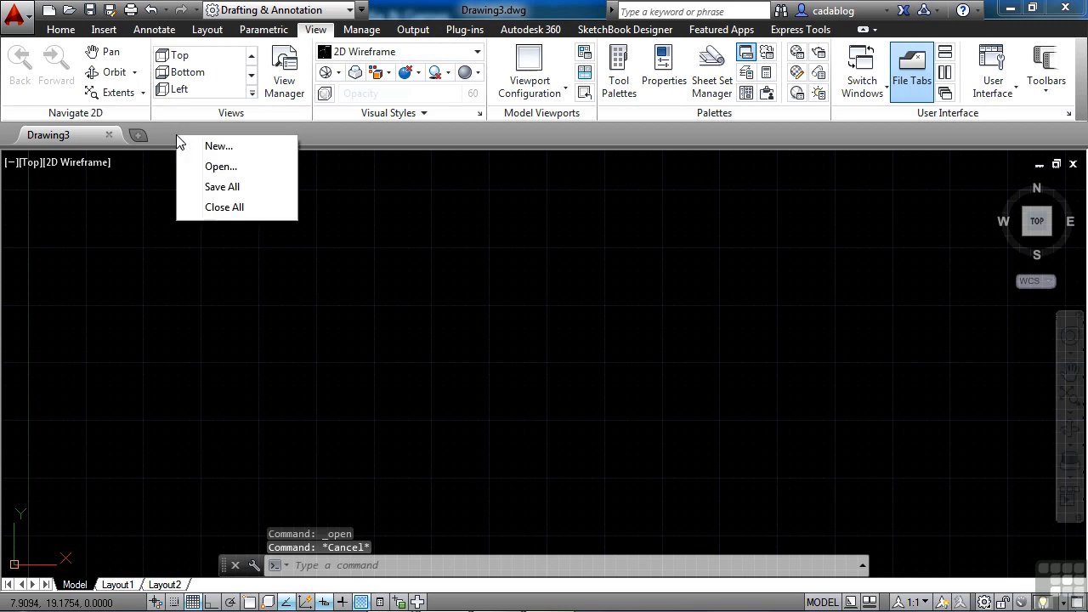
left_click(218, 167)
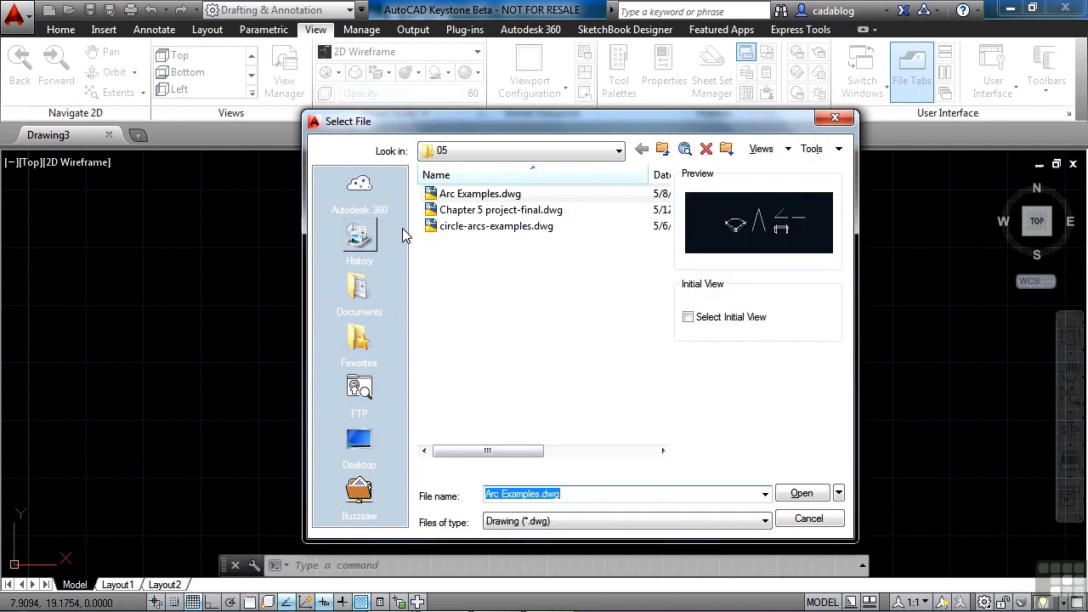
left_click(490, 196)
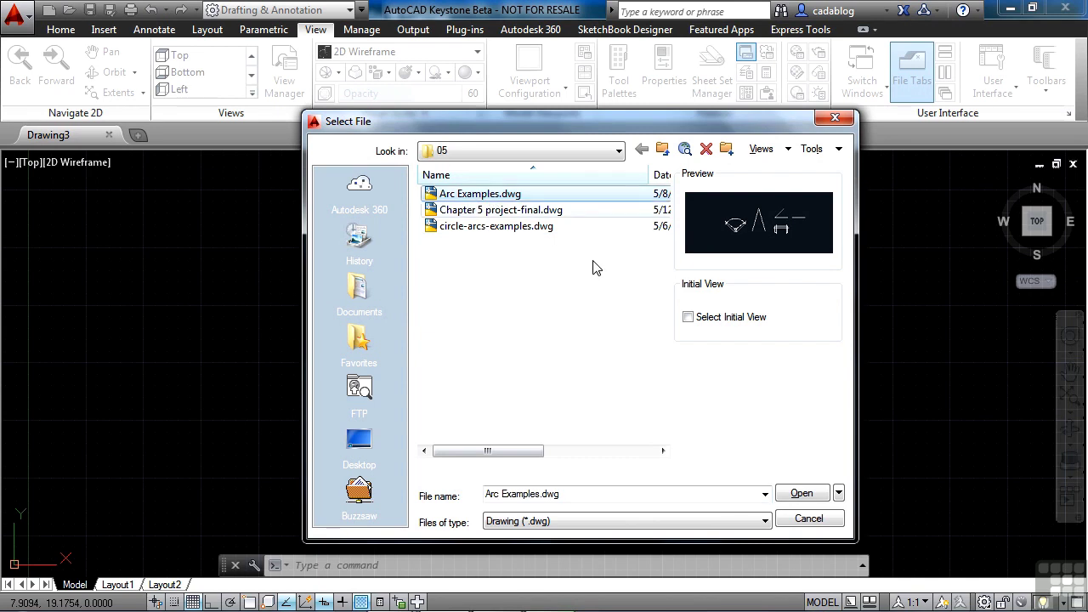
left_click(814, 495)
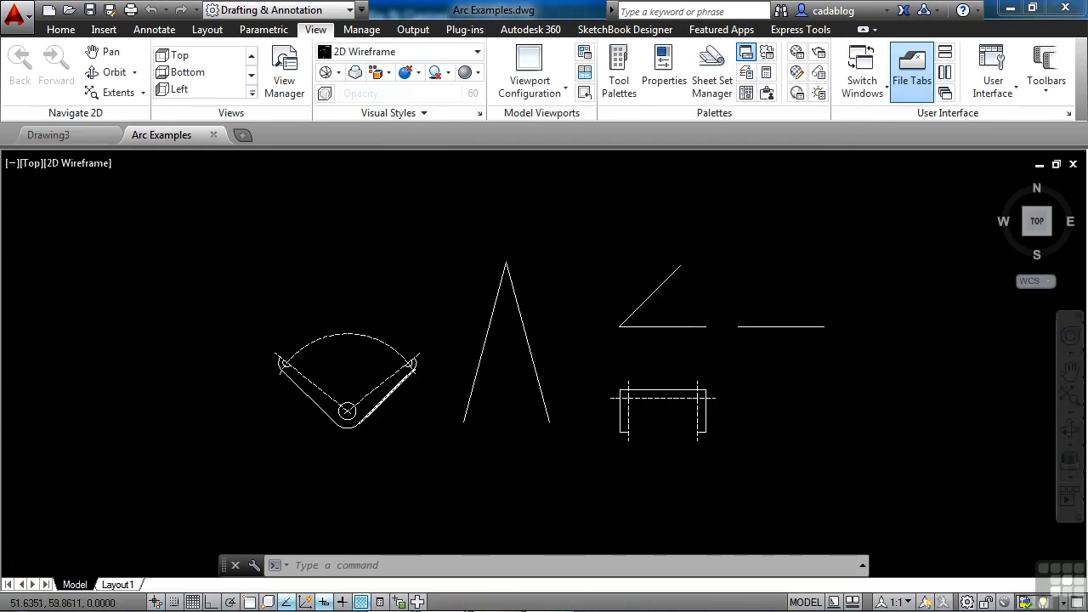
Look over the example shapes in the drawing and the available Arc construction methods, including 3-Point
scroll(302, 374, "up", 4)
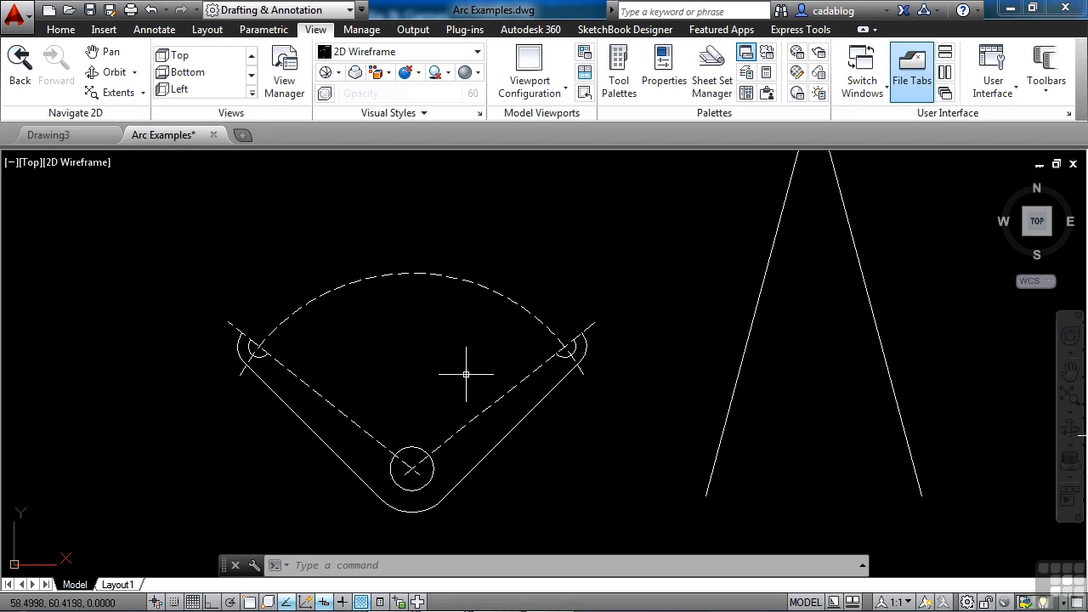
scroll(354, 343, "down", 3)
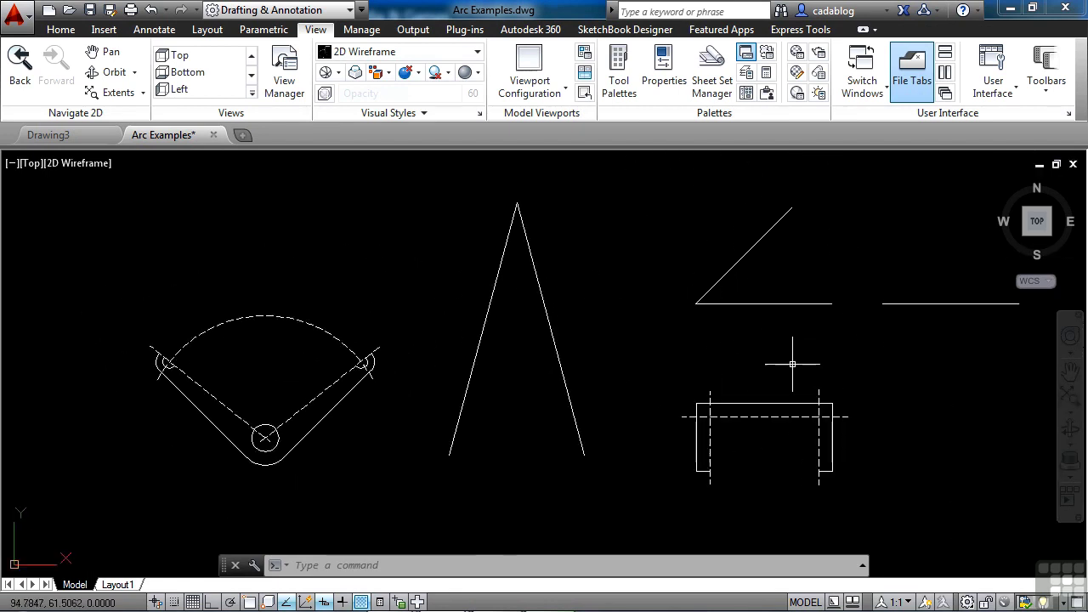
middle_click_drag(801, 391, 758, 365)
scroll(505, 372, "down", 2)
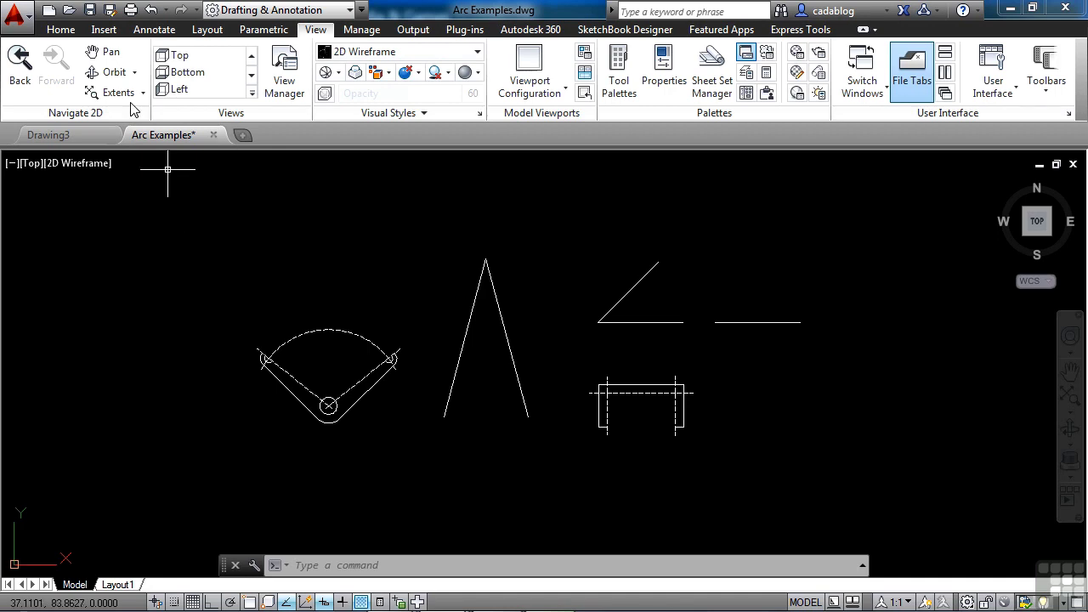
left_click(60, 30)
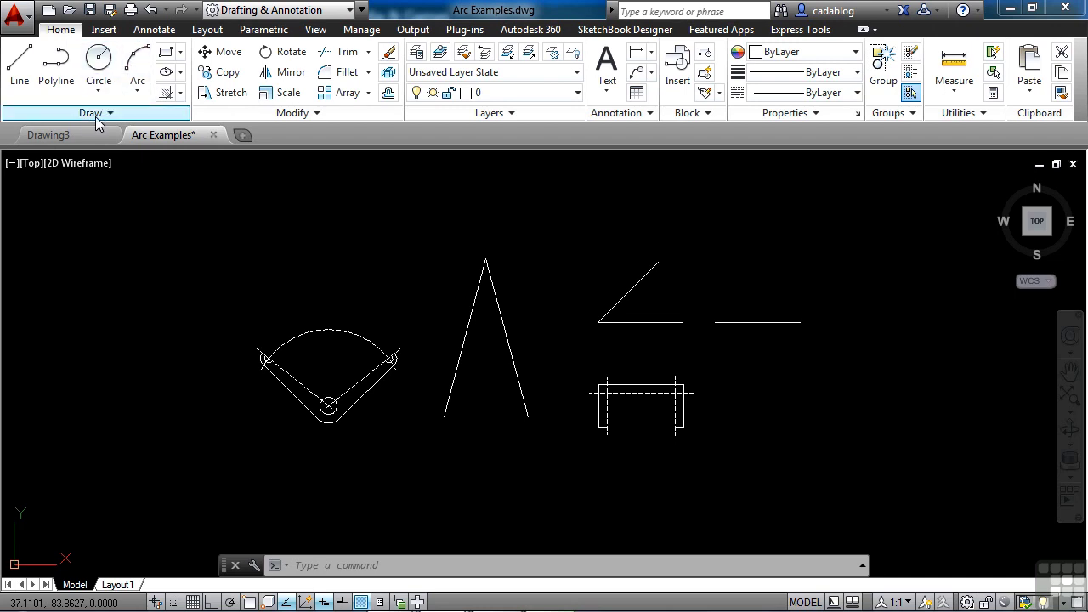
left_click(137, 91)
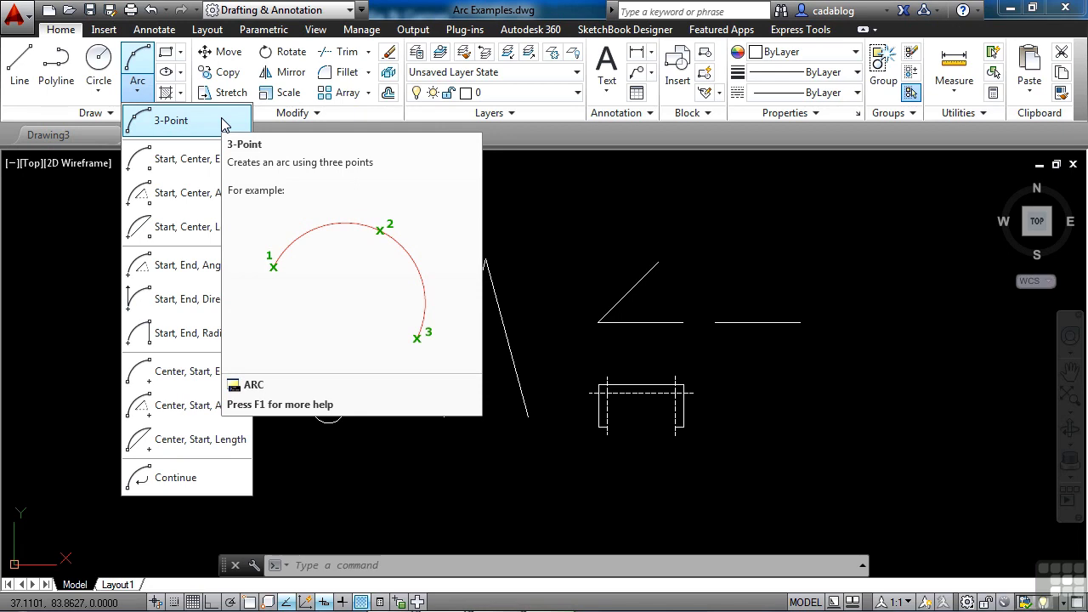
left_click(408, 223)
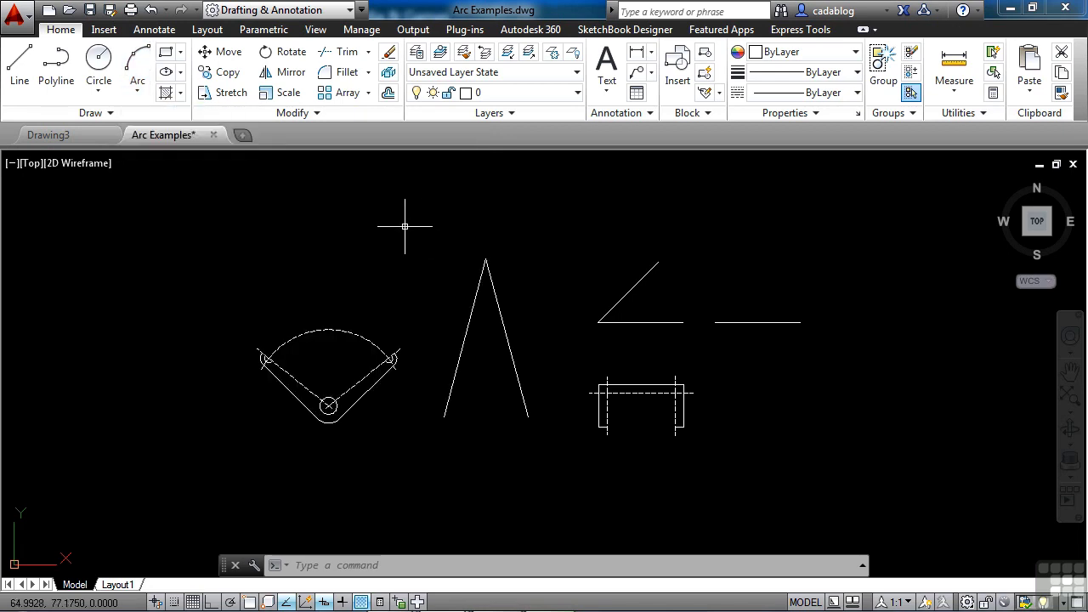
Draw a three-point arc from the left slanted line's lower endpoint, through a point below, to the right line's lower endpoint, using endpoint snaps
type("A")
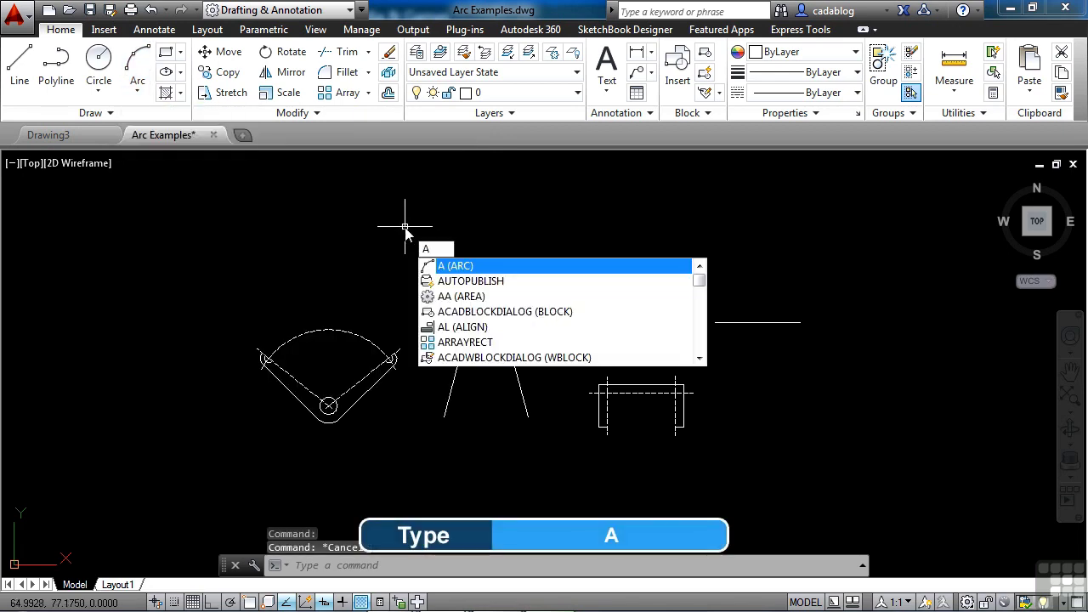
key("Return")
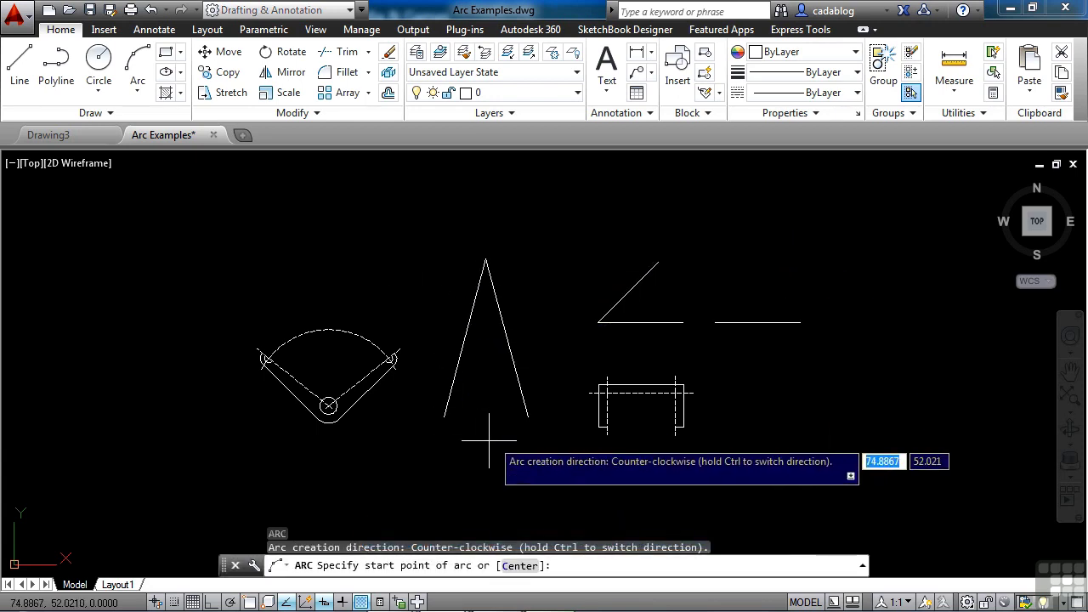
scroll(465, 428, "up", 4)
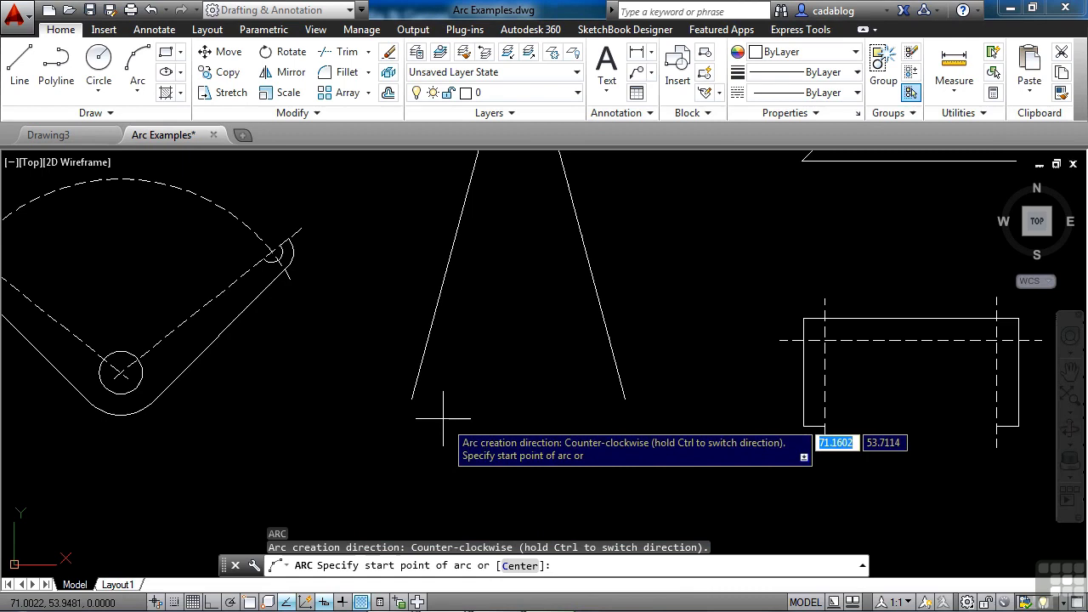
type("end")
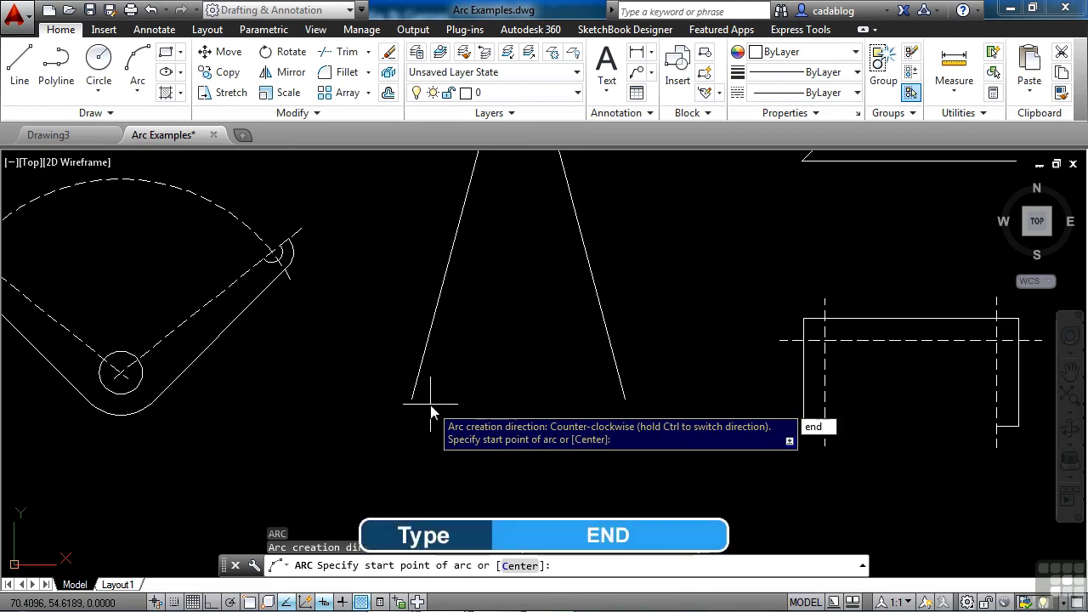
key("Return")
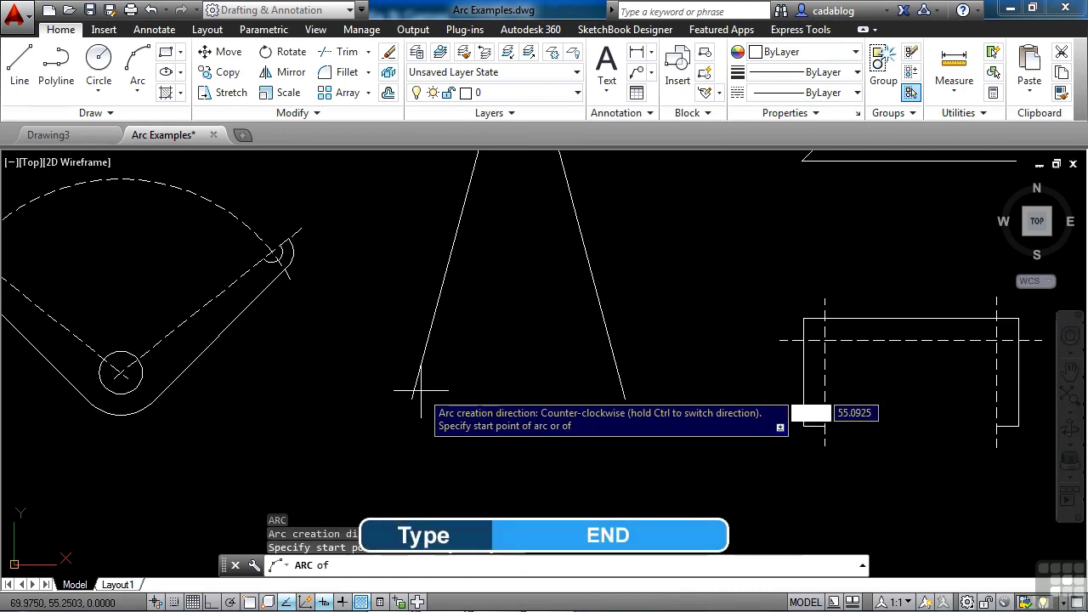
left_click(418, 389)
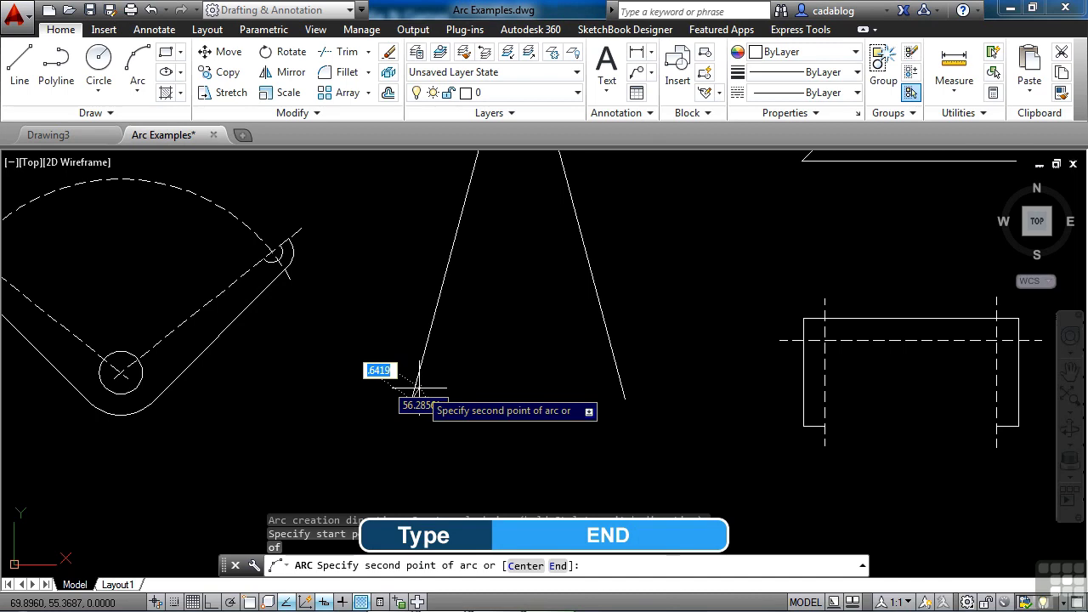
left_click(482, 447)
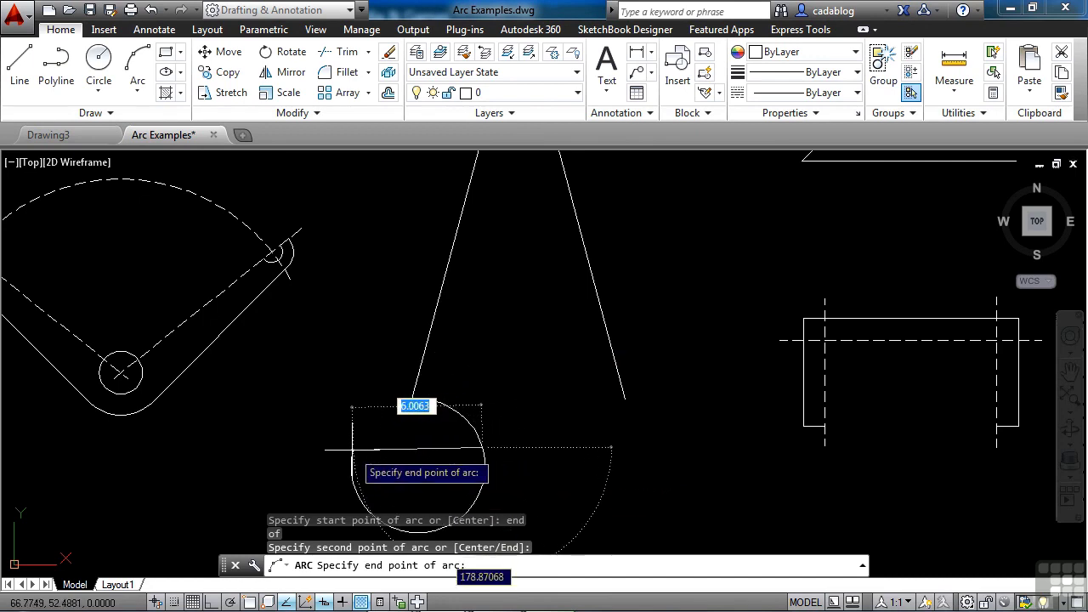
type("end")
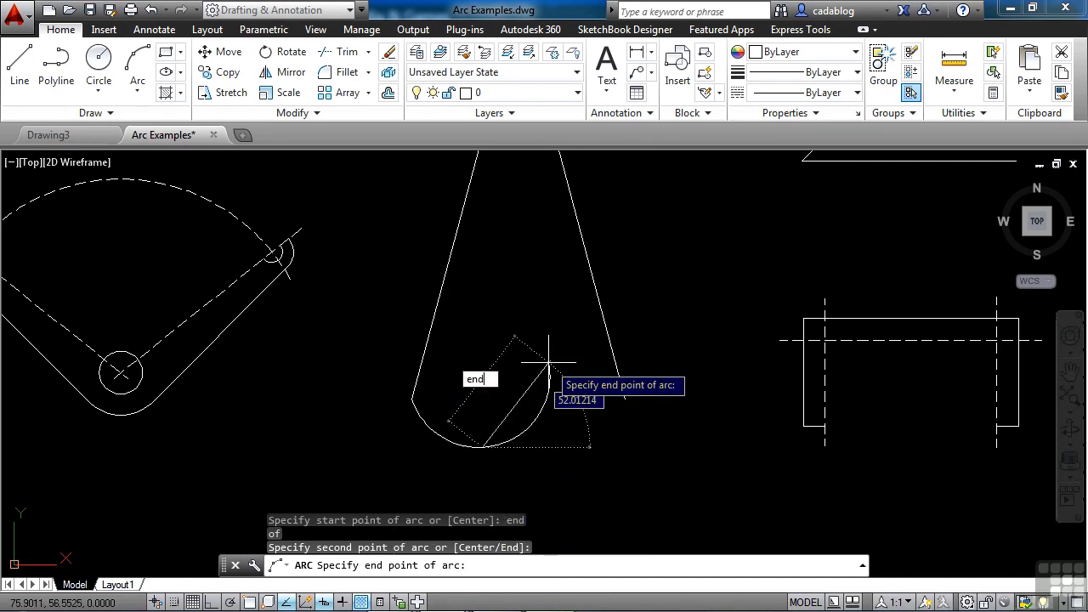
key("Return")
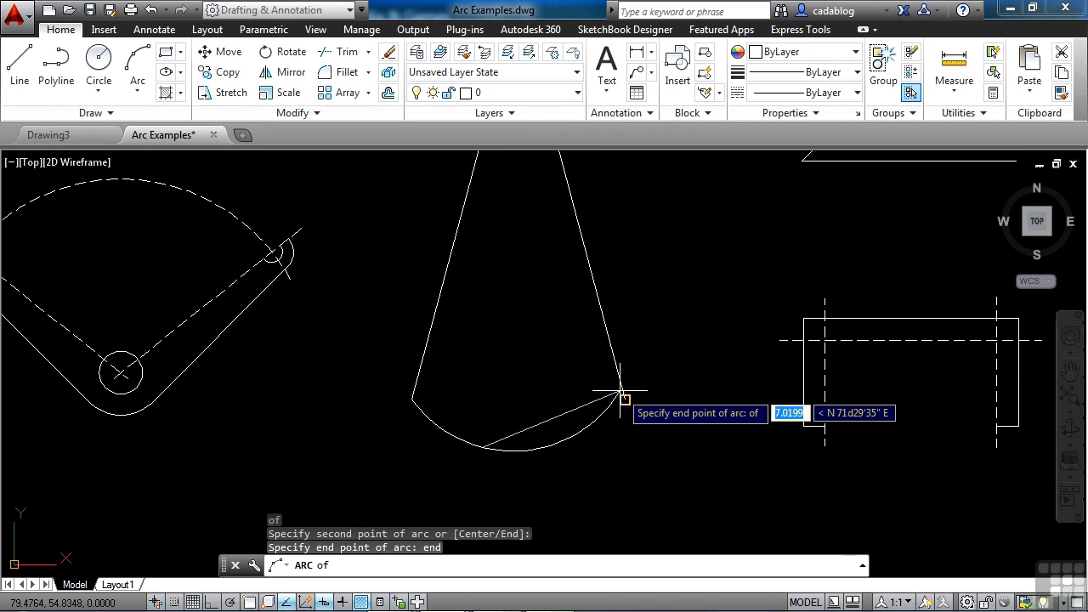
left_click(624, 396)
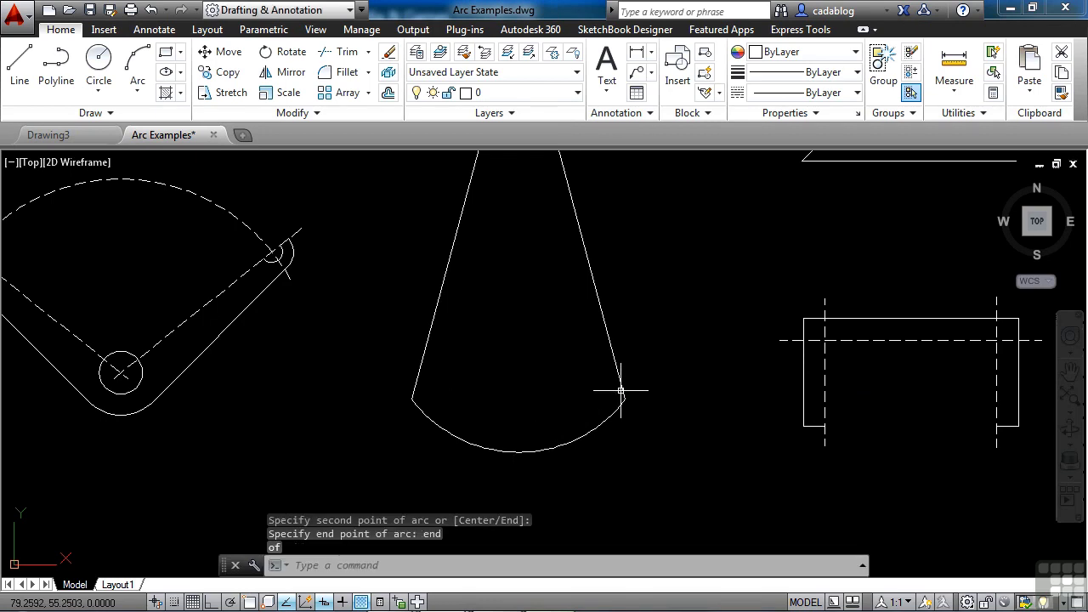
Stretch the new arc downward by its midpoint grip until it is roughly a semicircle
left_click(594, 430)
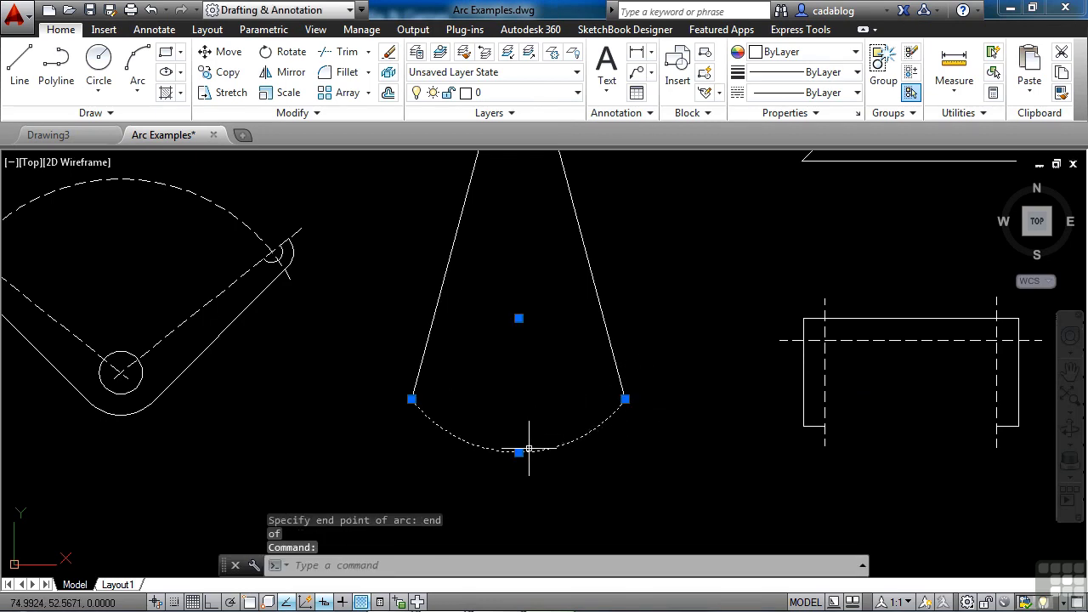
mouse_move(517, 456)
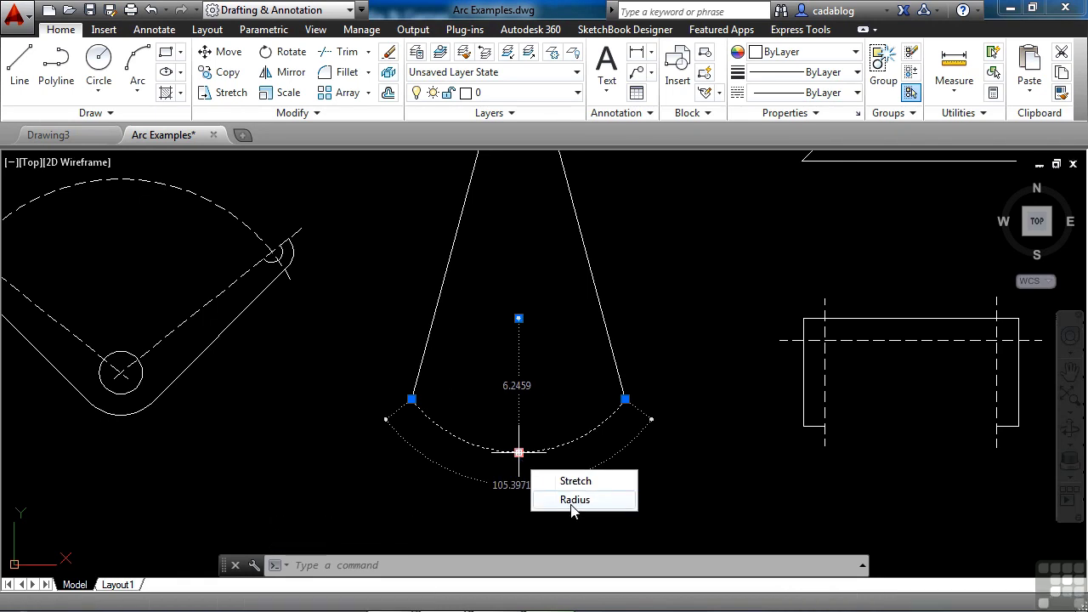
left_click(519, 455)
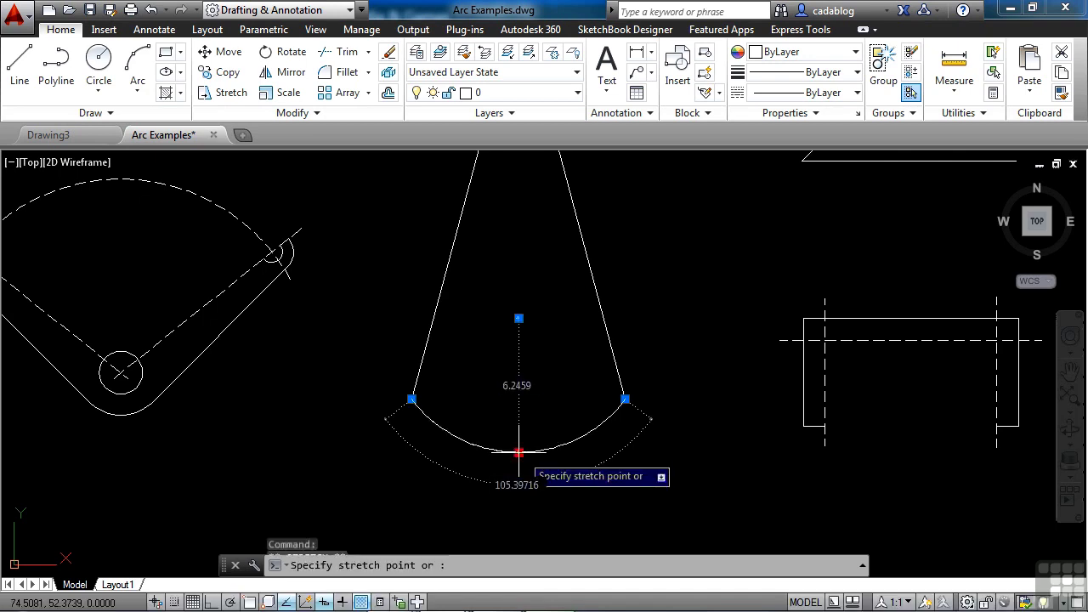
left_click(547, 503)
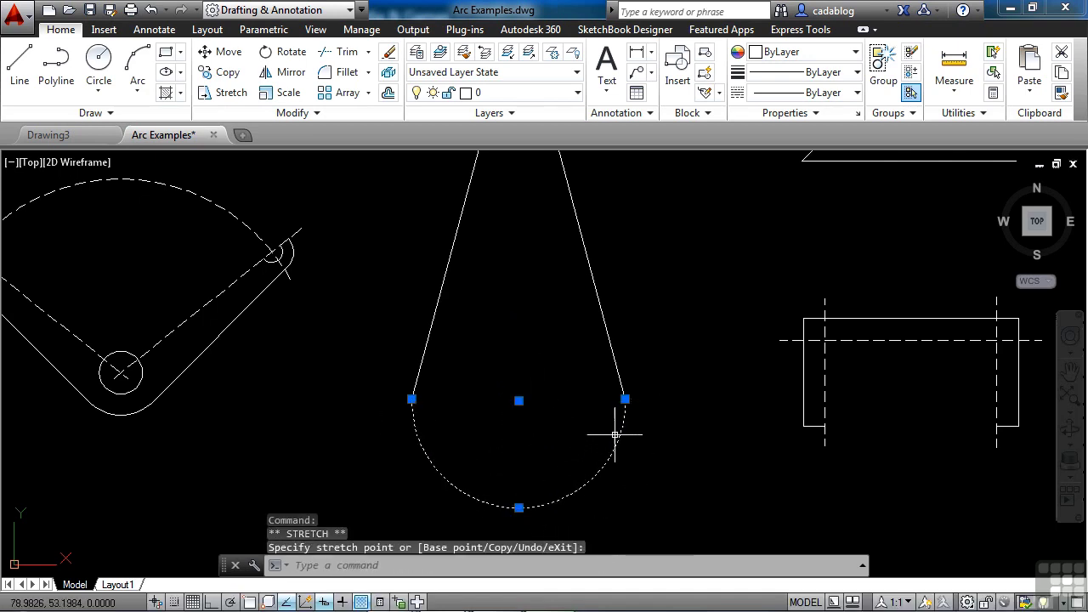
Stretch the arc's right end inward between the slanted lines, and back out to just beyond the right line's lower endpoint
left_click(625, 399)
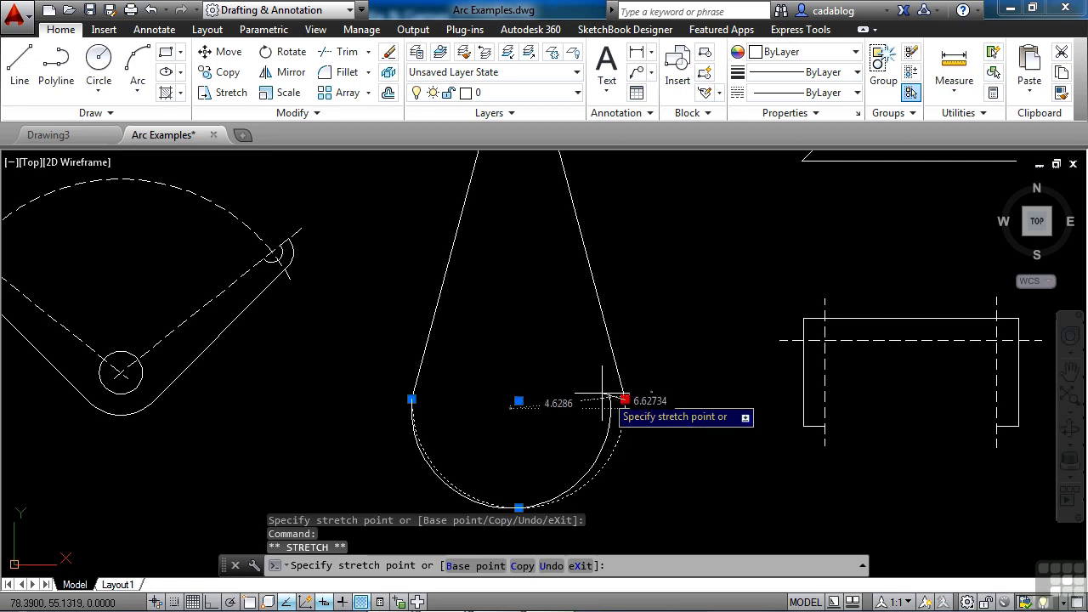
left_click(571, 383)
left_click(568, 381)
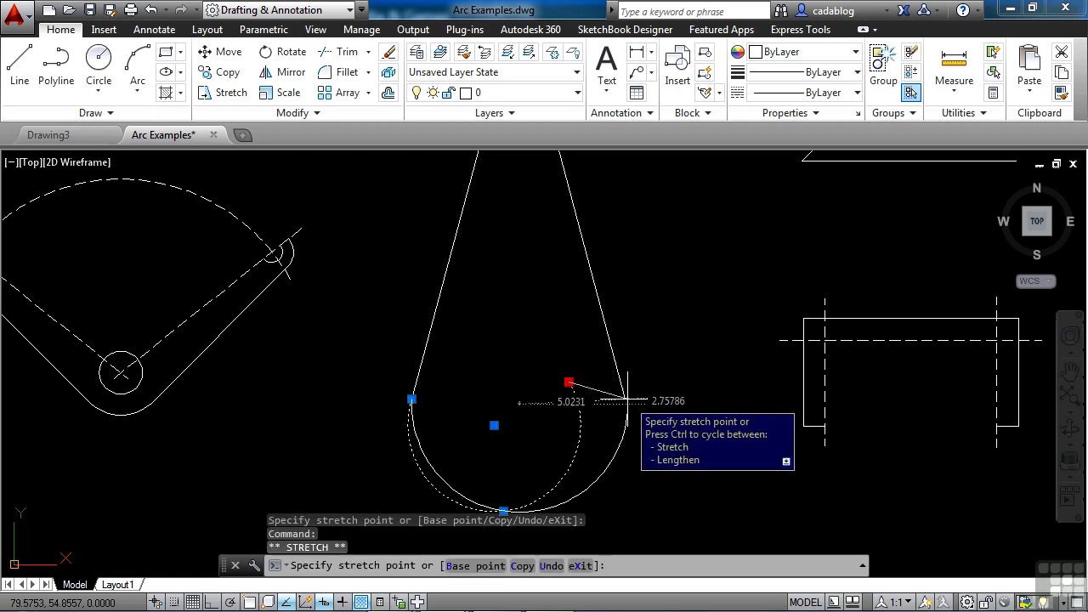
left_click(639, 401)
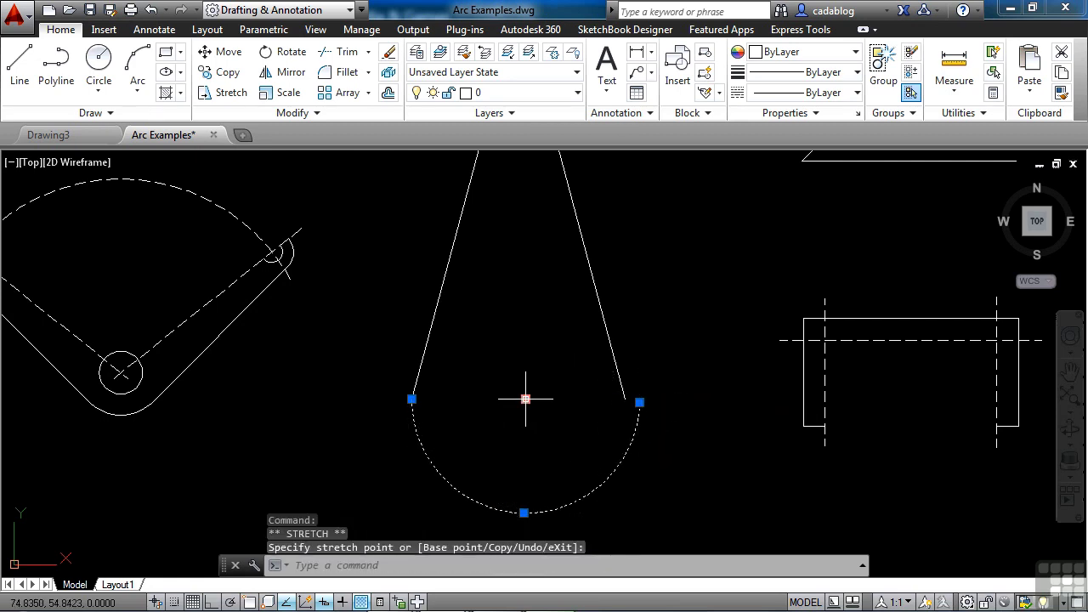
Move the whole arc up and to the left by its center grip, and clear the selection
left_click(525, 399)
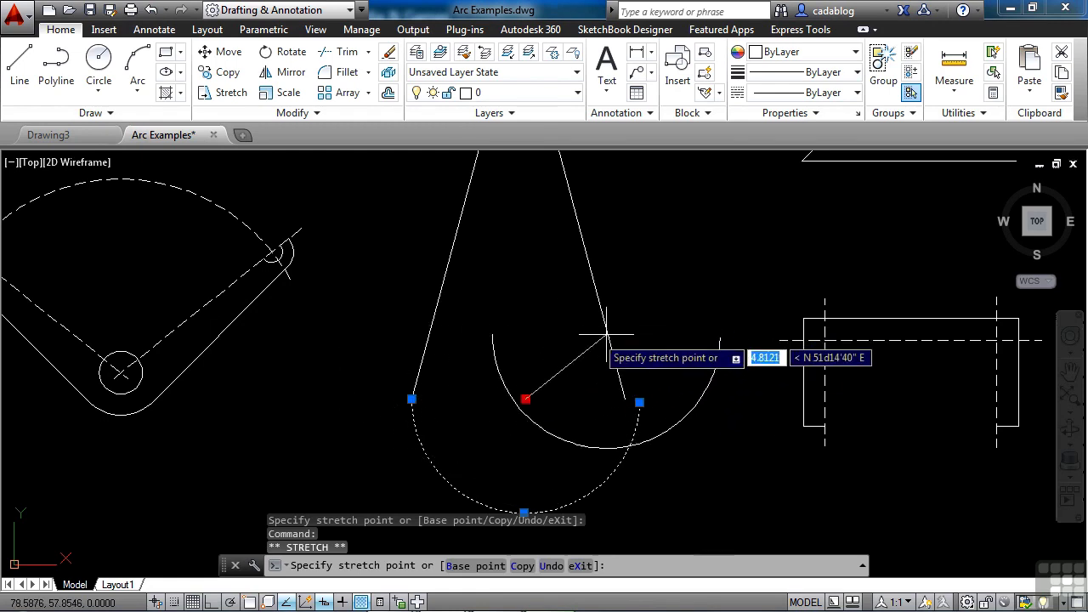
left_click(490, 348)
key("Escape")
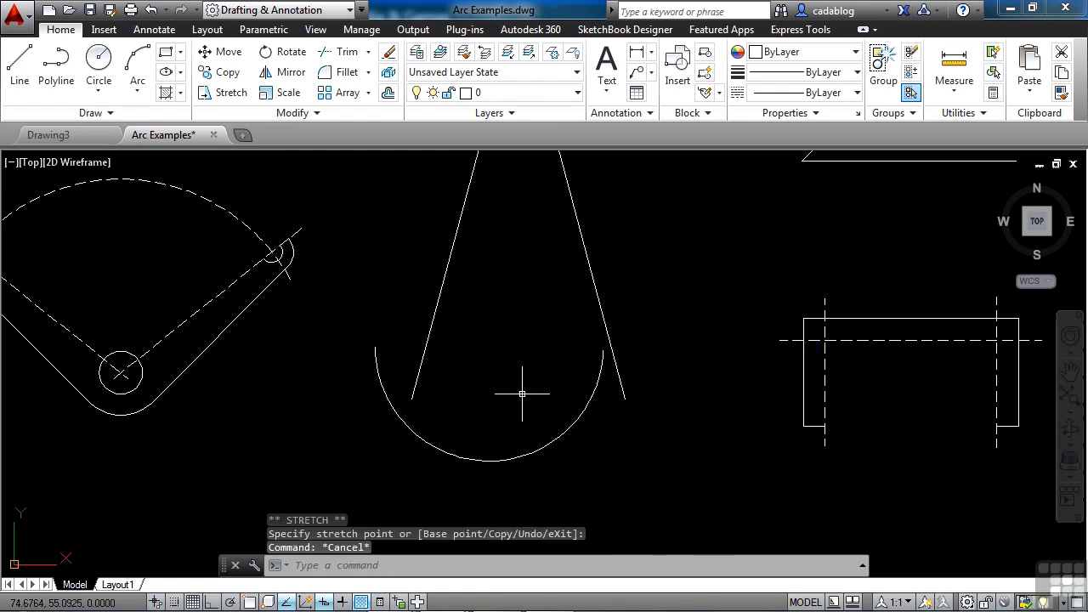
Begin an arc with the Center option, placing its center at the apex of the two slanted lines with an endpoint snap
scroll(522, 394, "down", 5)
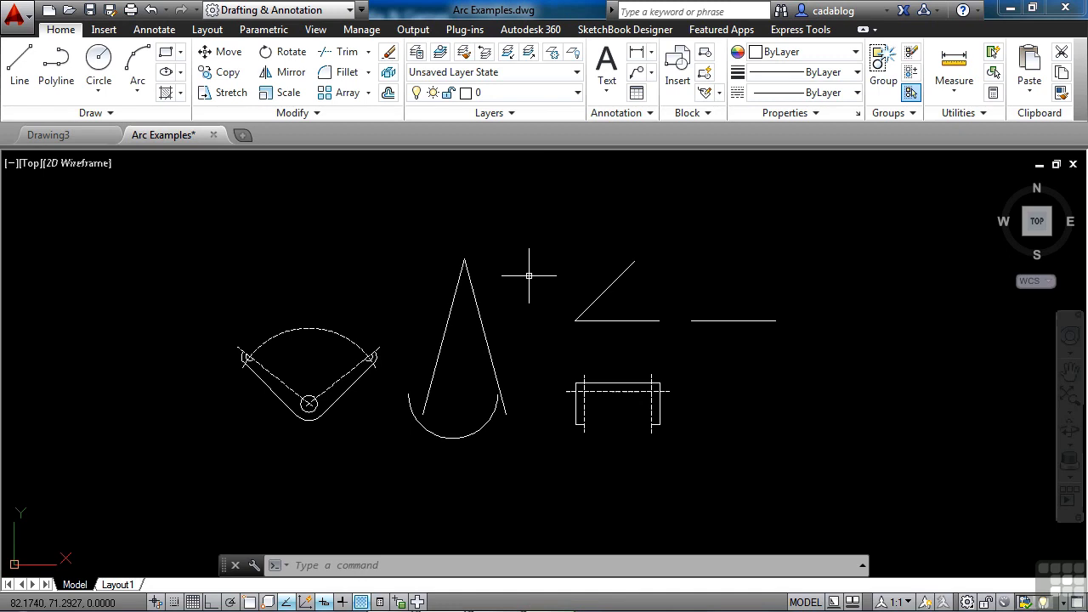
type("arc")
key("Return")
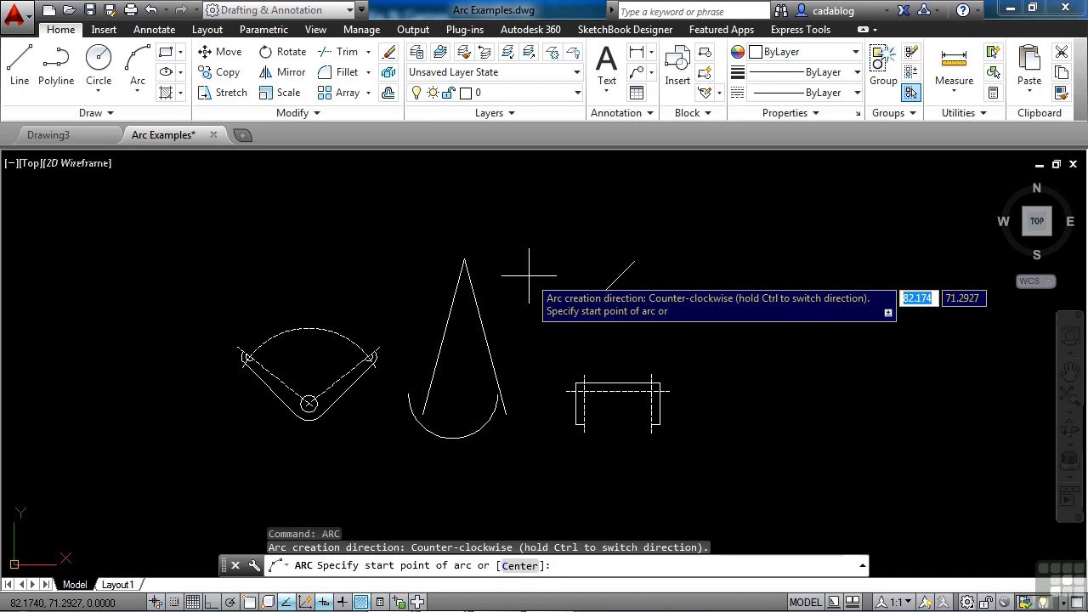
left_click(519, 566)
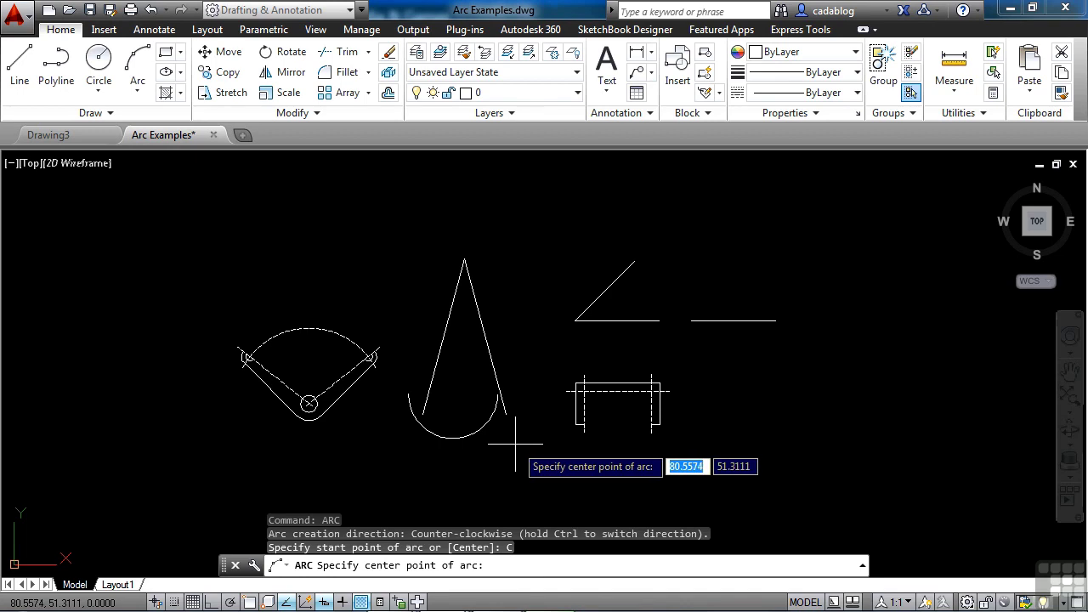
type("end")
key("Return")
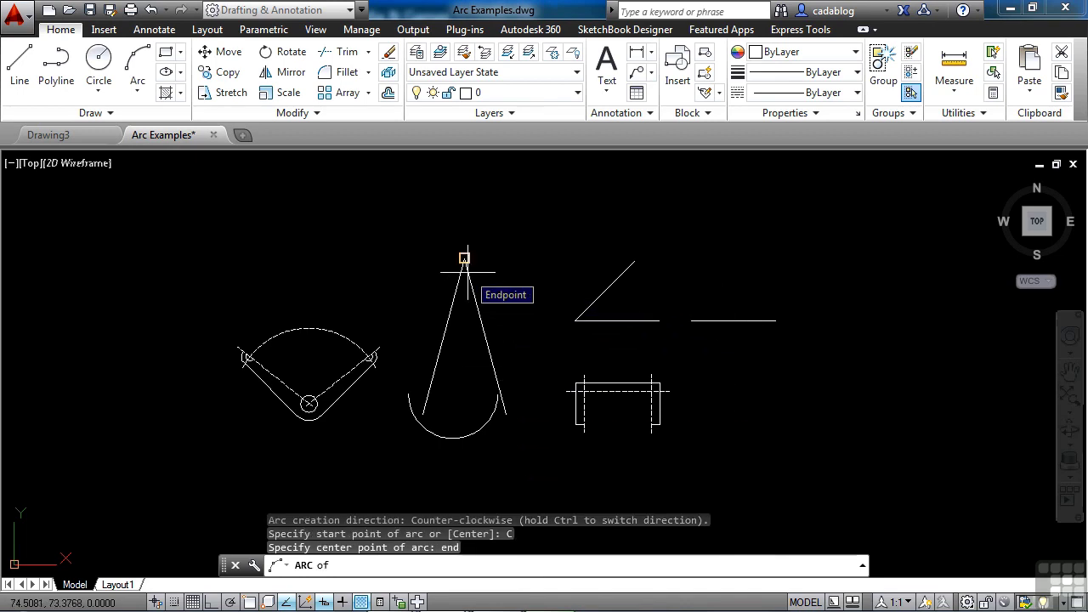
left_click(464, 258)
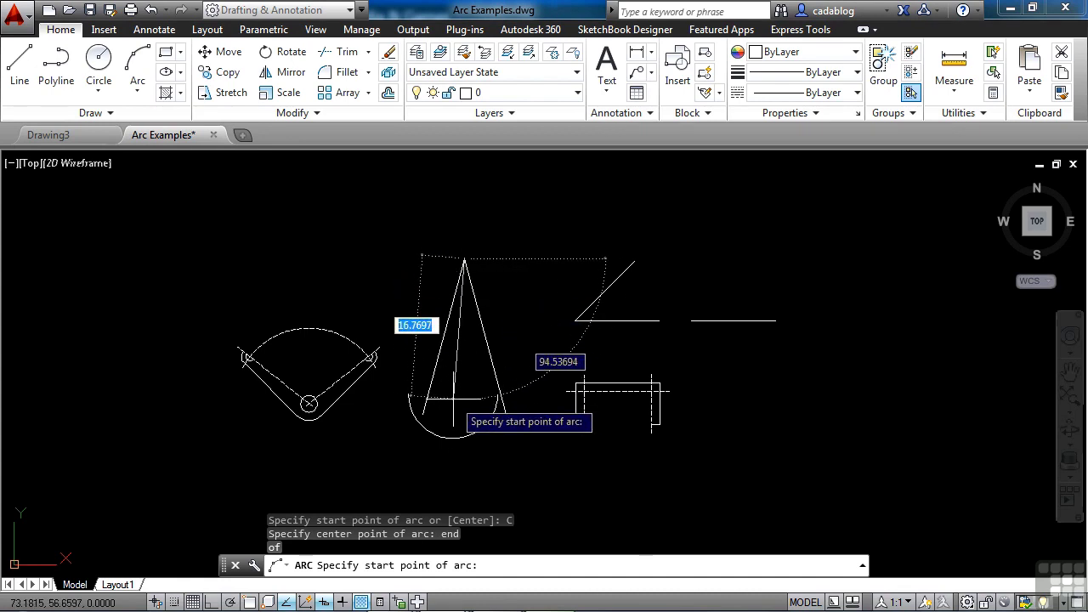
Set the arc's start point at the left slanted line's lower endpoint using an endpoint snap
scroll(425, 407, "up", 3)
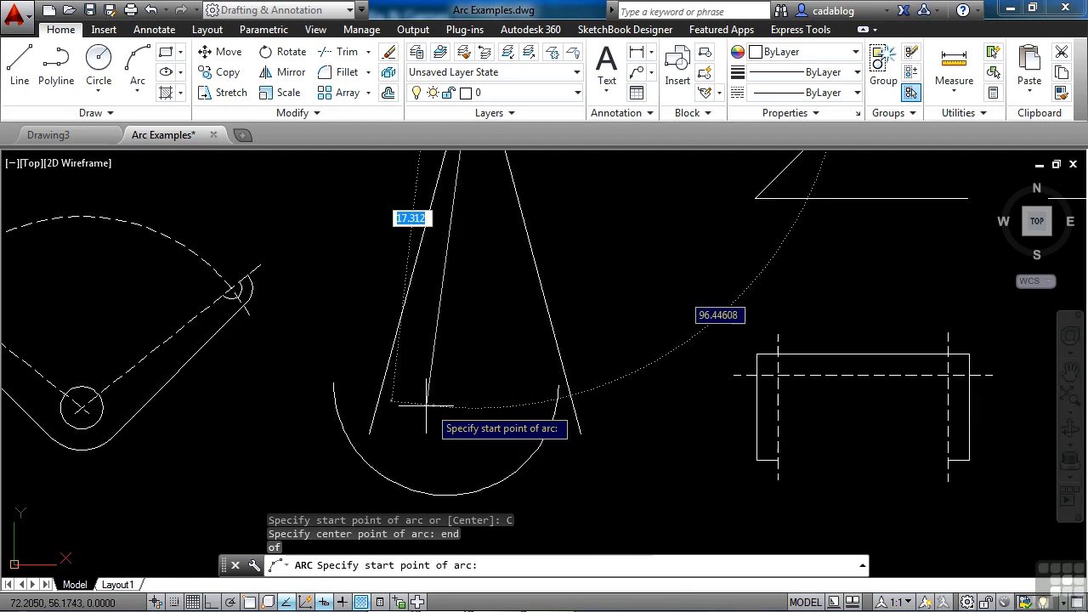
type("end")
key("Return")
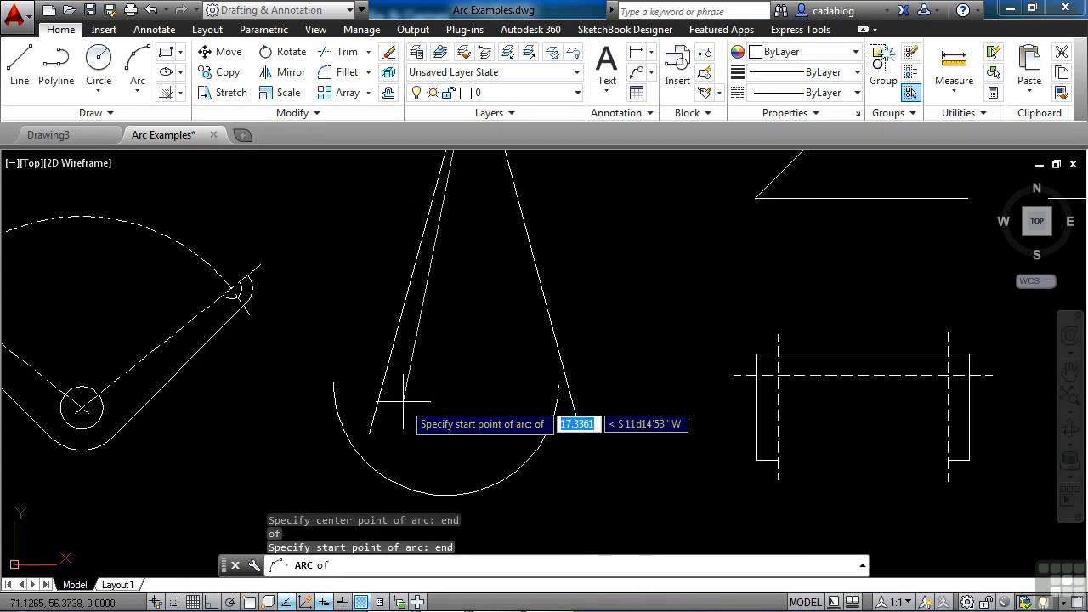
left_click(370, 432)
scroll(382, 439, "down", 2)
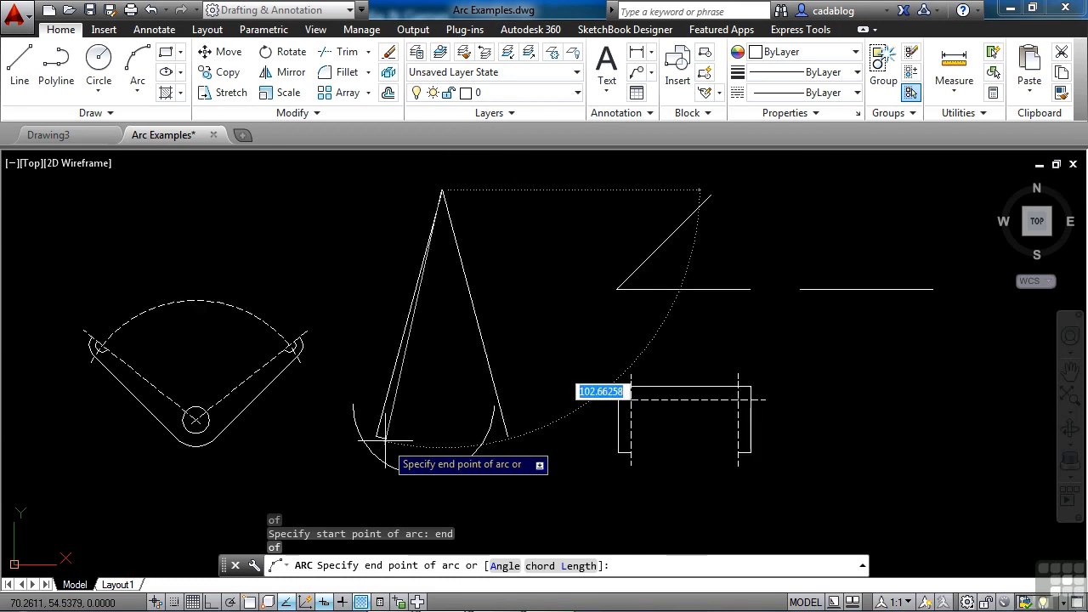
Finish the arc clockwise, the long way around the apex, ending at the right slanted line's lower endpoint
scroll(382, 440, "up", 3)
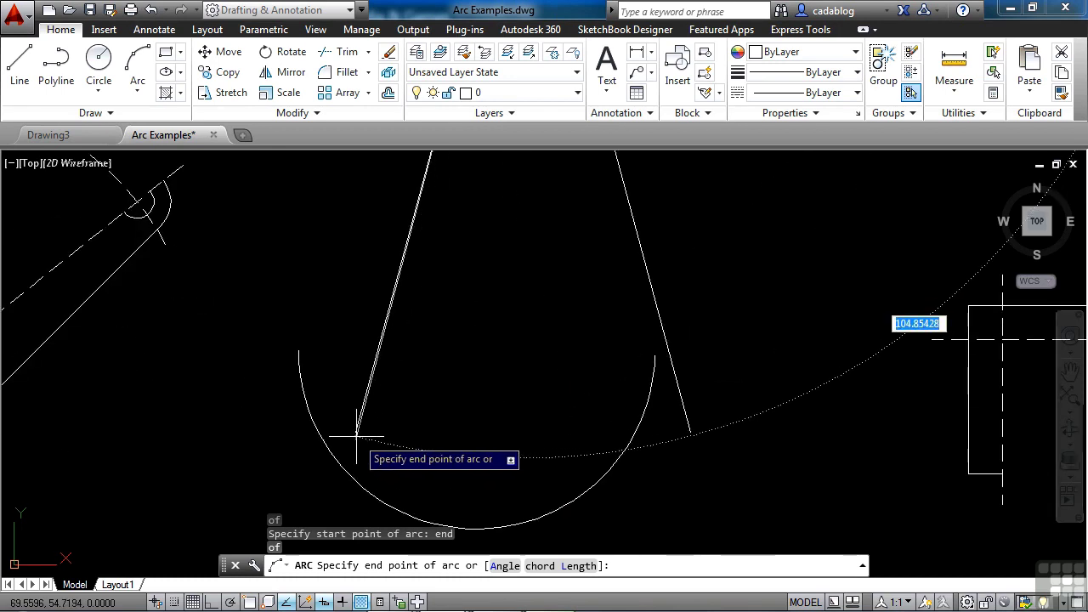
scroll(357, 436, "down", 4)
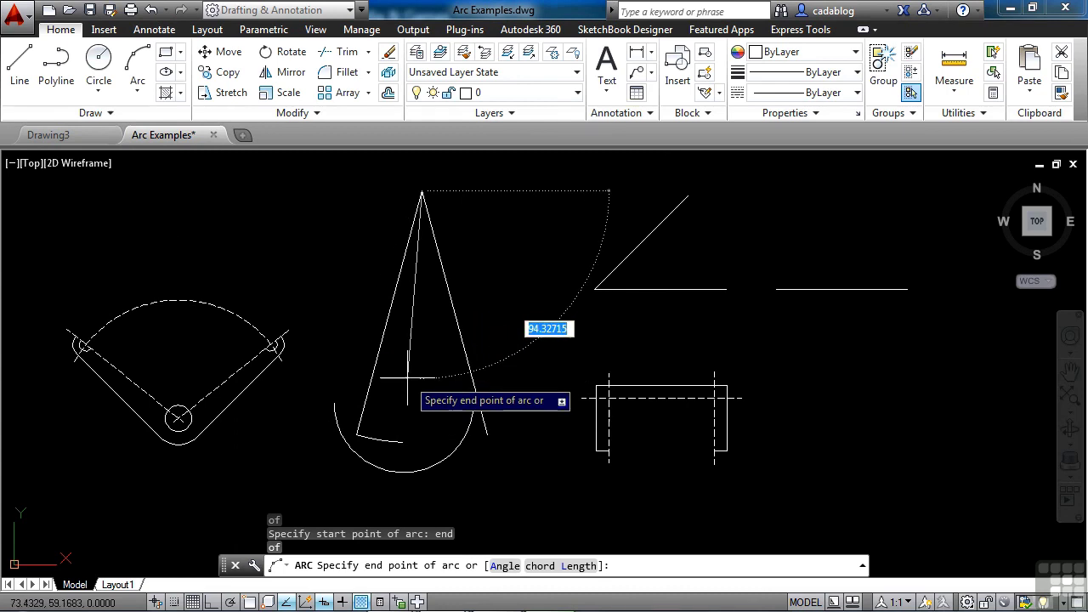
middle_click_drag(430, 397, 478, 436)
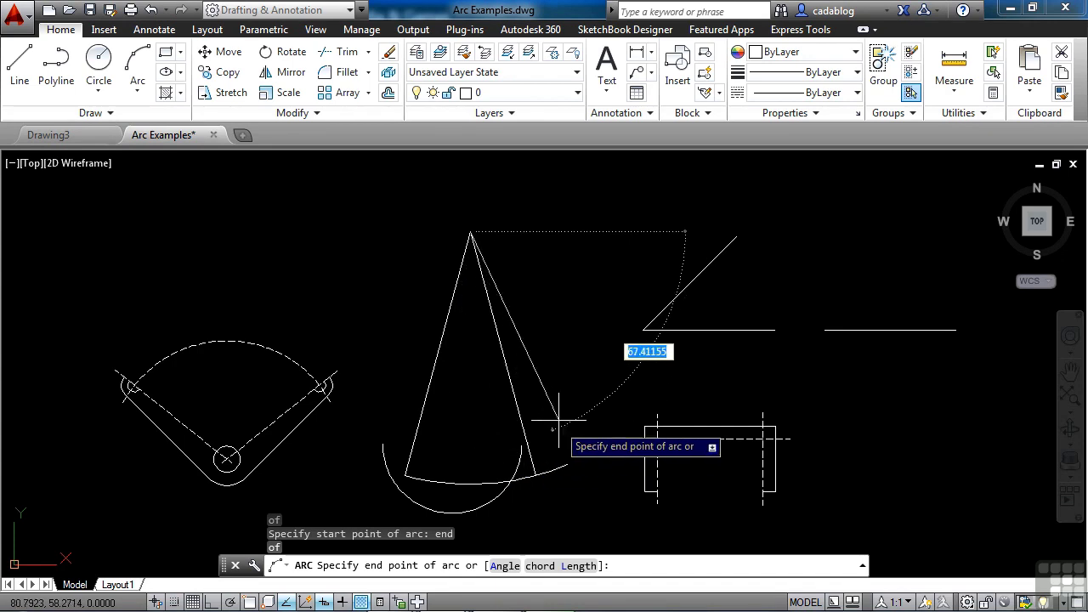
scroll(561, 255, "down", 4)
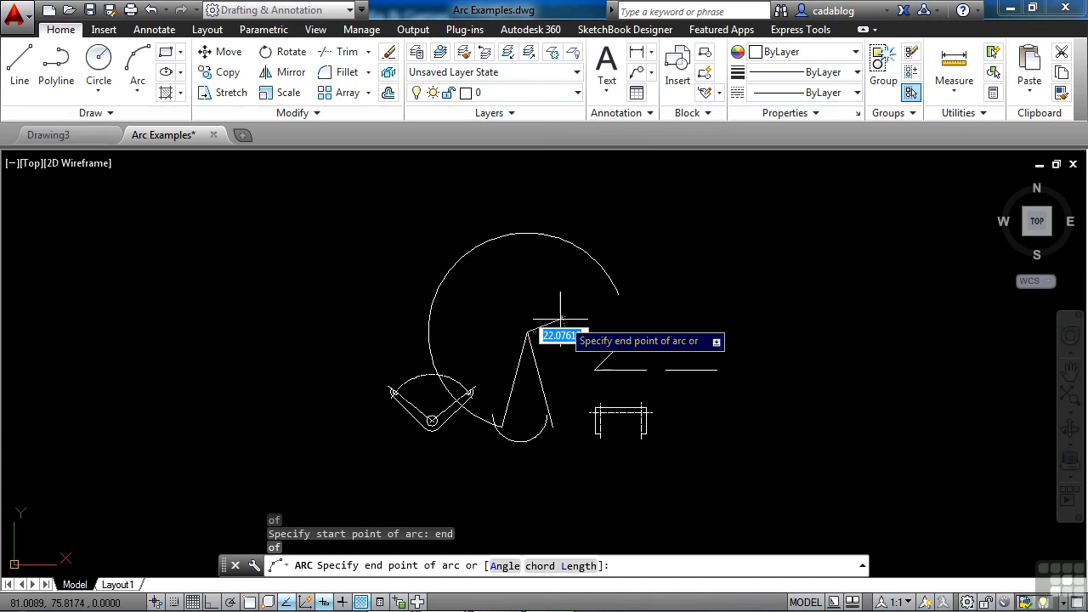
scroll(561, 306, "up", 2)
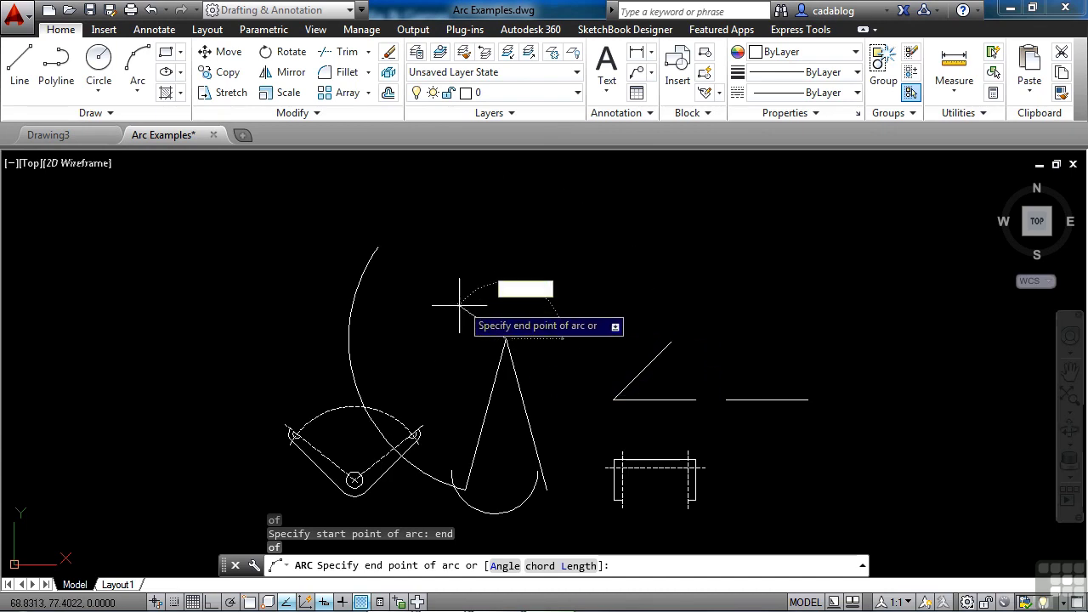
scroll(560, 451, "up", 2)
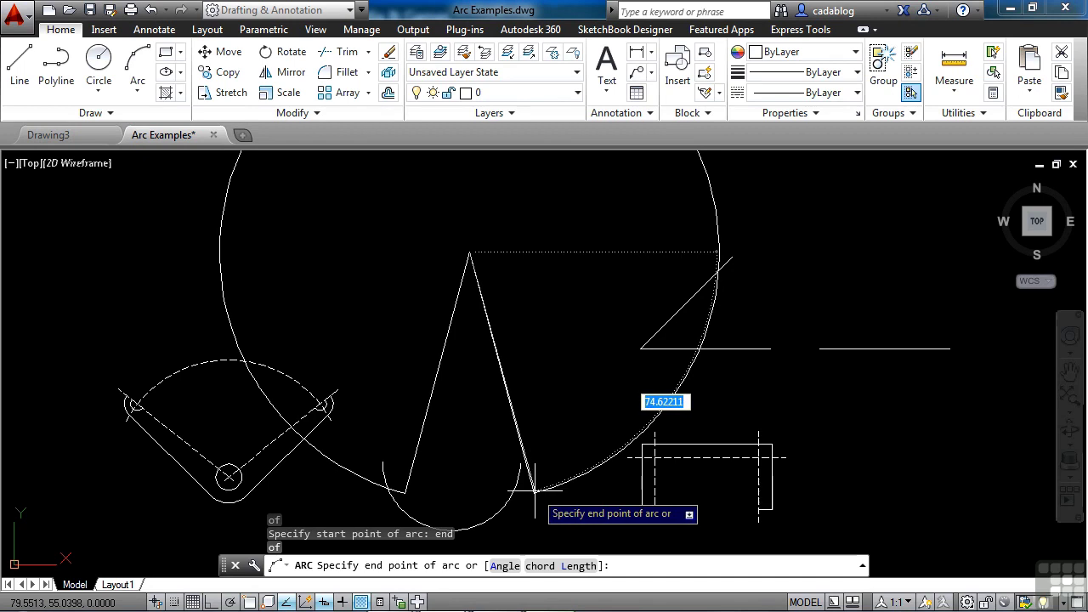
left_click(535, 491)
scroll(566, 498, "down", 4)
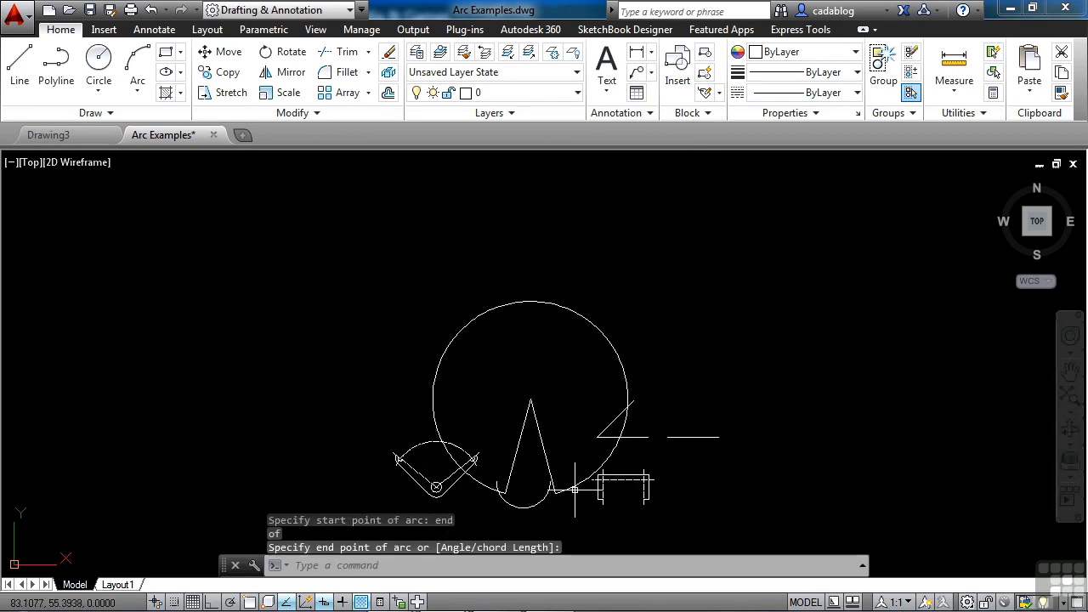
middle_click_drag(601, 311, 603, 272)
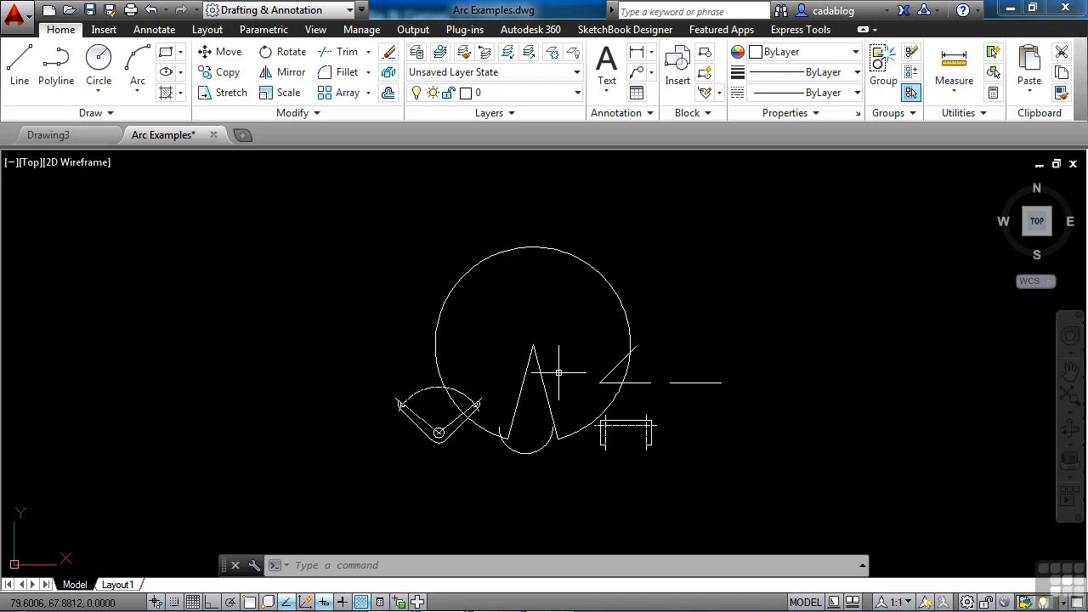
middle_click_drag(573, 402, 569, 346)
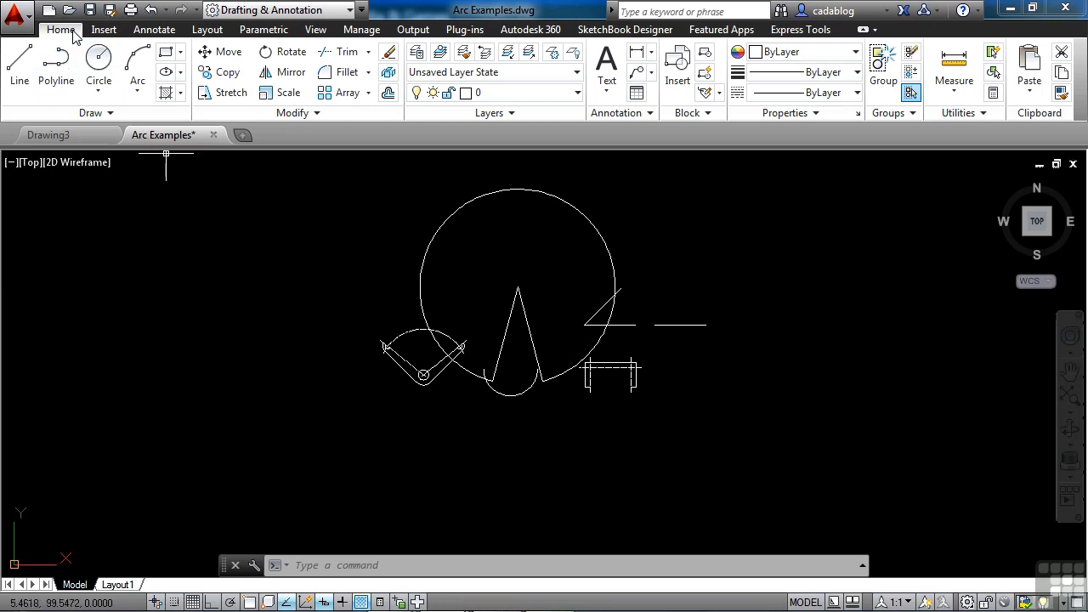
Begin a Start, Center, End arc at the upper endpoint of the fan shape's left outer corner arc, using an endpoint snap
left_click(139, 88)
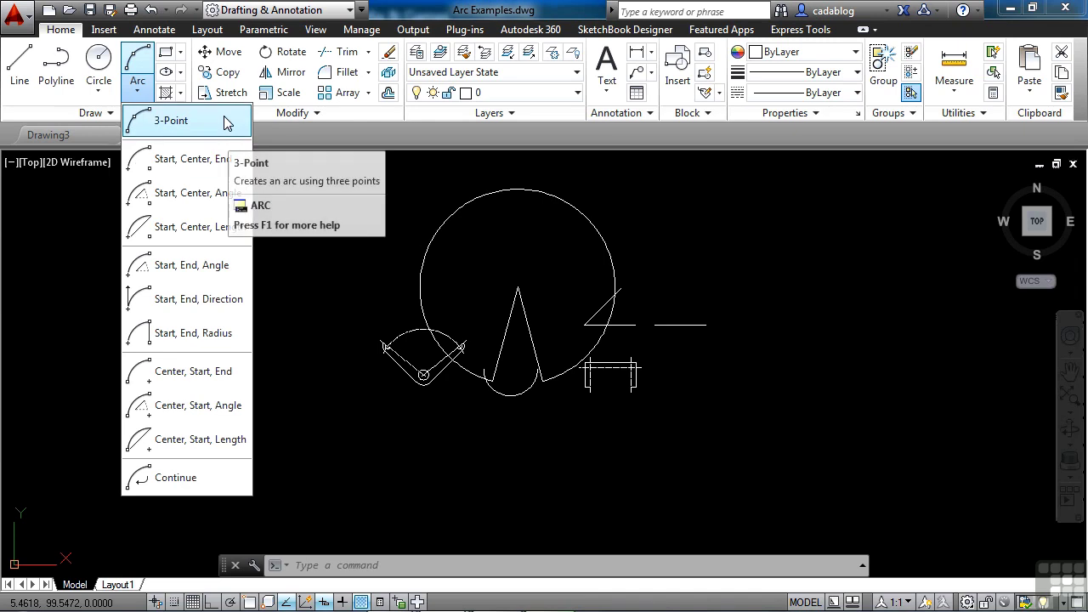
left_click(230, 162)
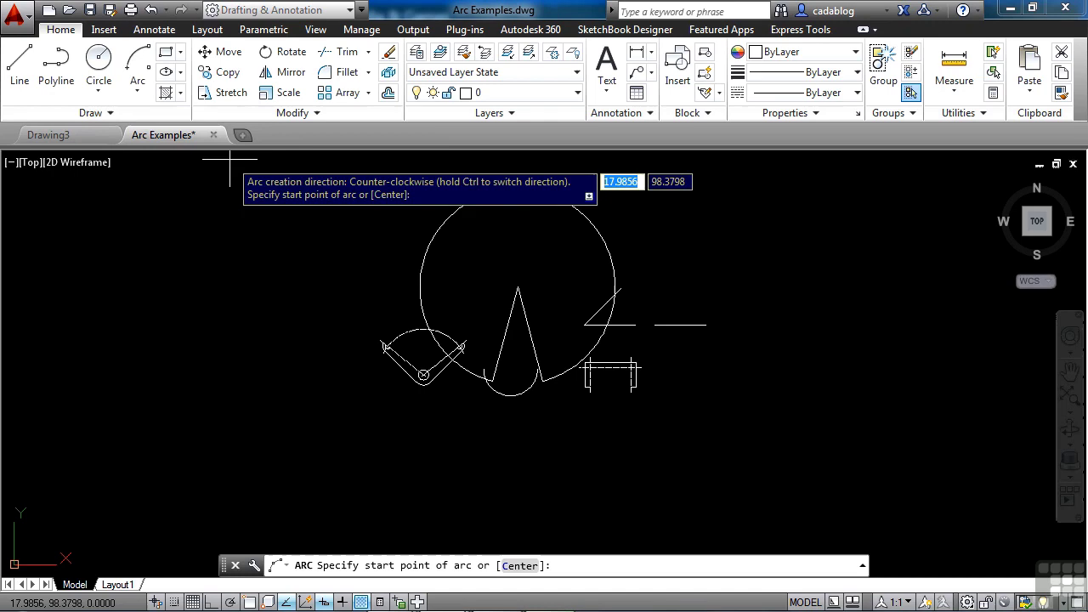
scroll(340, 310, "up", 4)
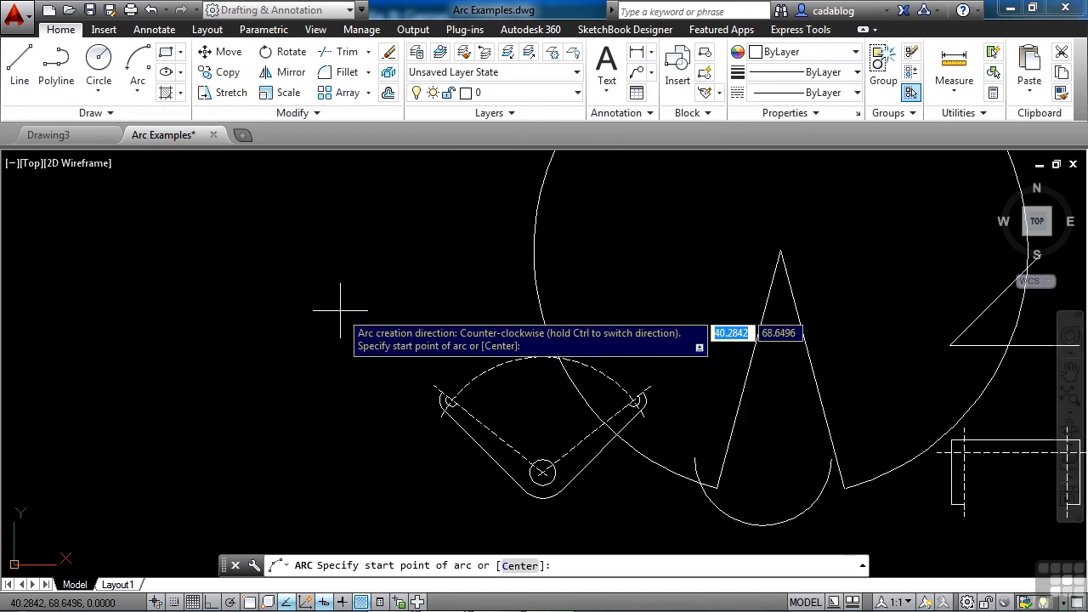
scroll(437, 388, "up", 4)
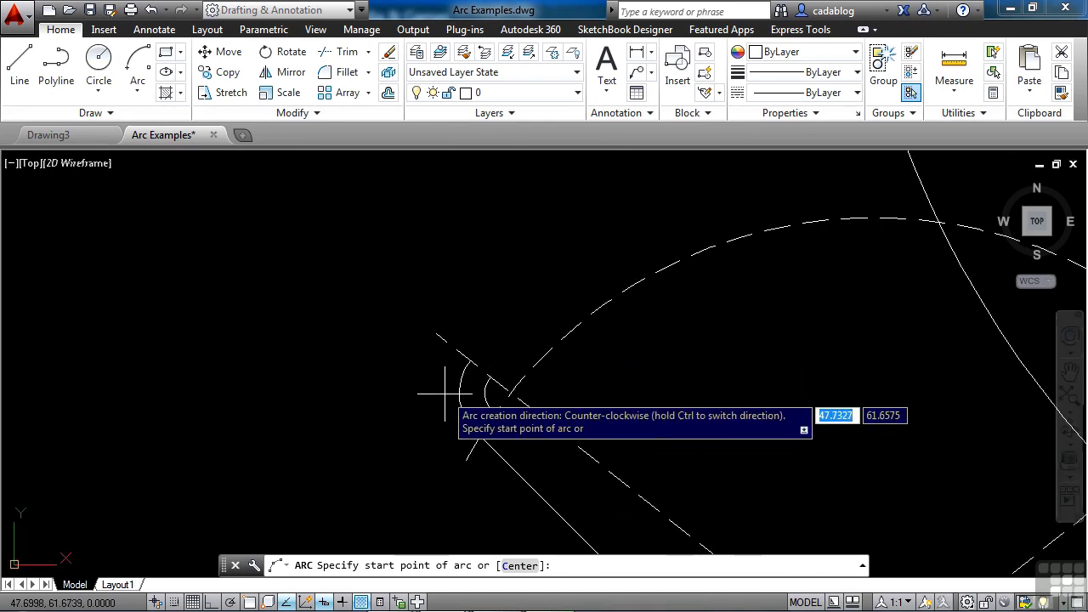
type("end")
key("Return")
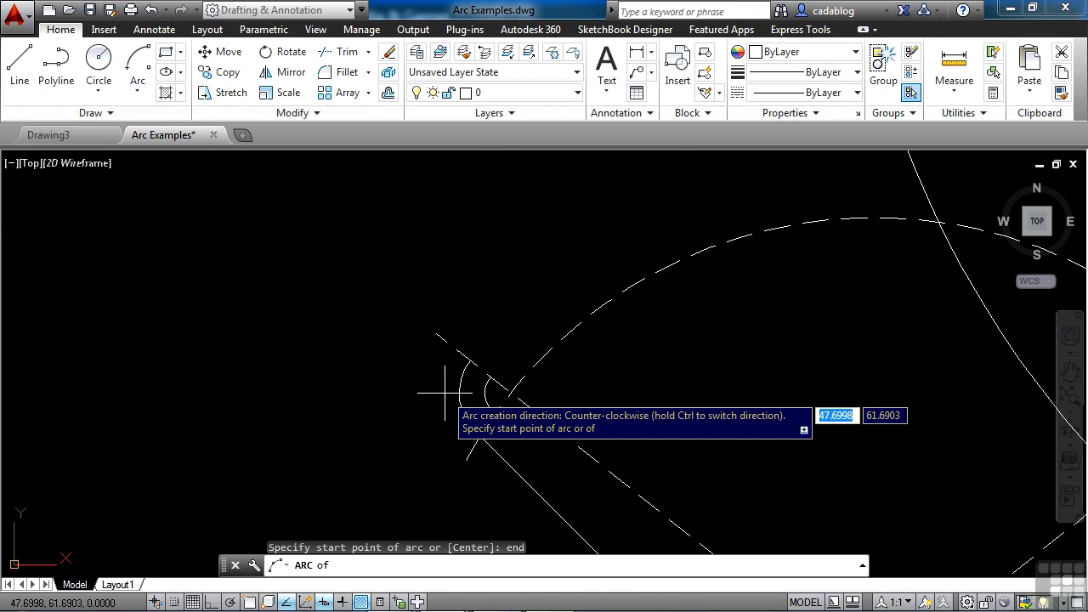
left_click(468, 359)
type("c")
key("Return")
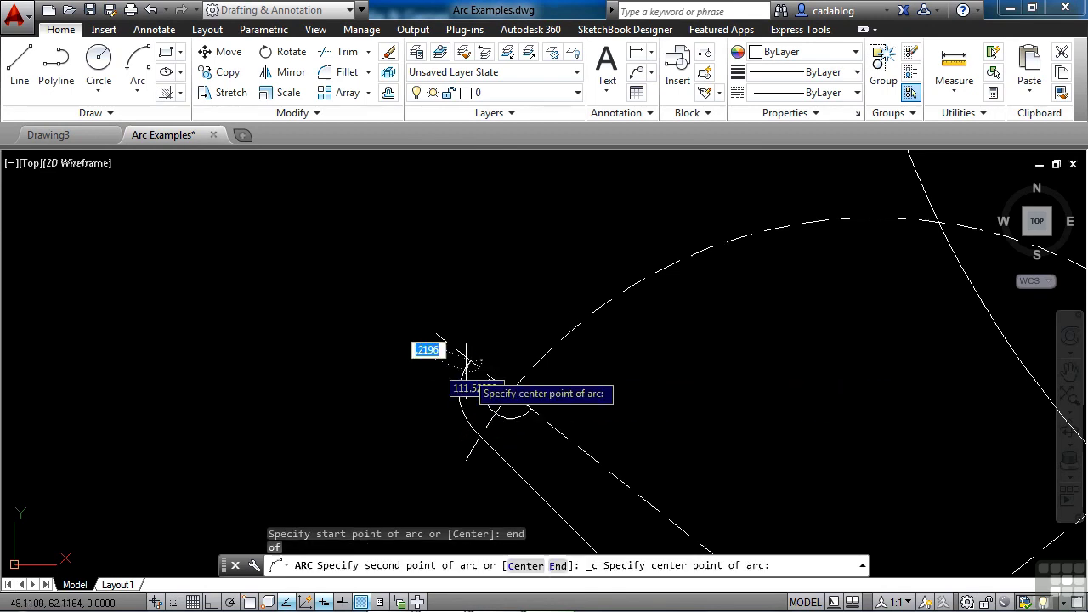
Place the arc's center at the center of the dashed arc using a center snap
scroll(473, 371, "down", 4)
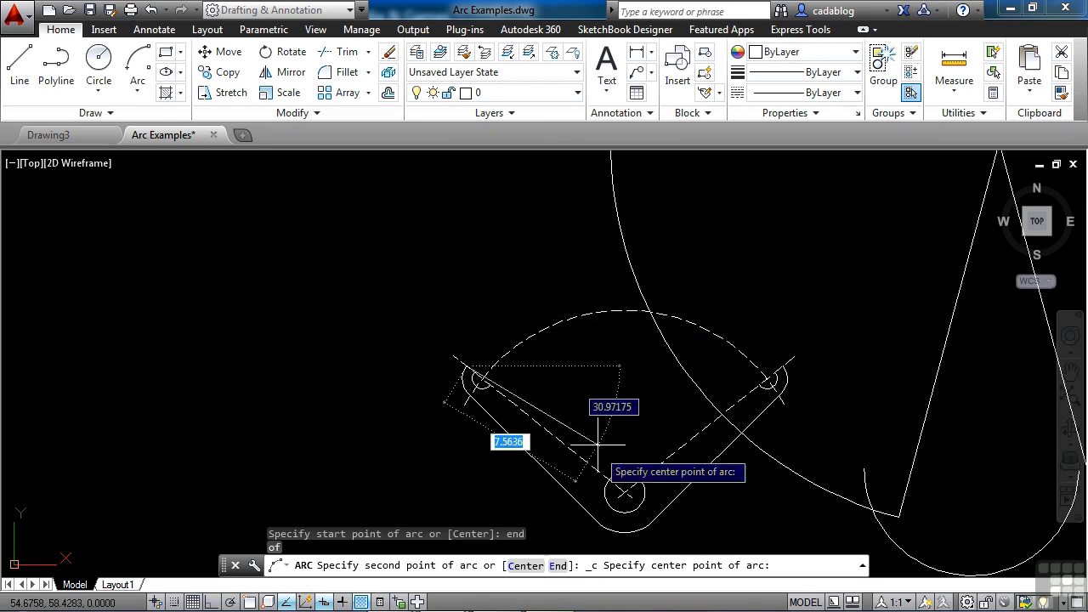
left_click(527, 578)
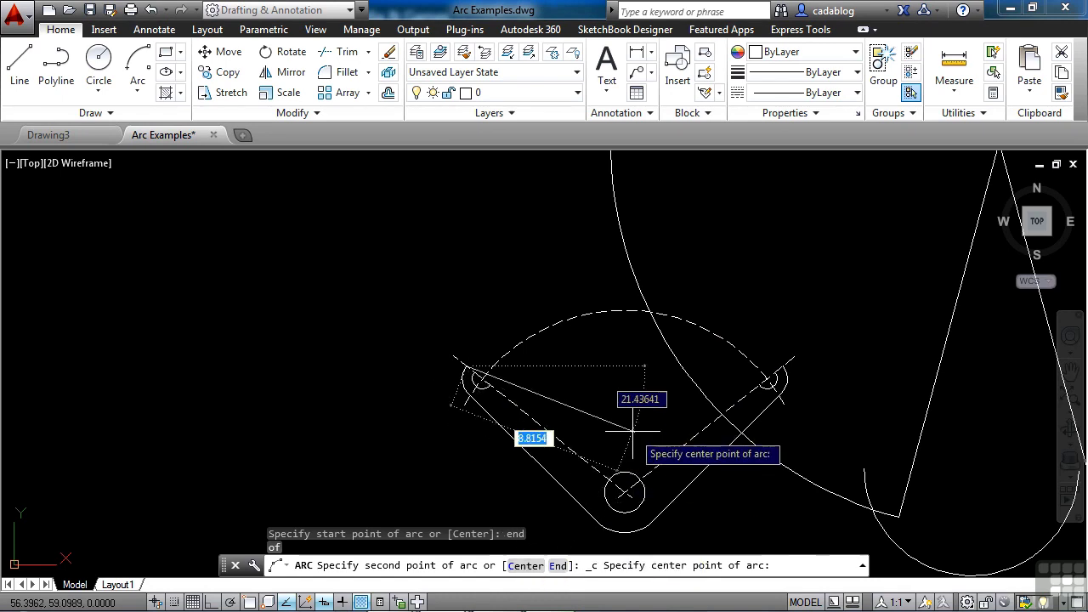
middle_click_drag(636, 417, 540, 360)
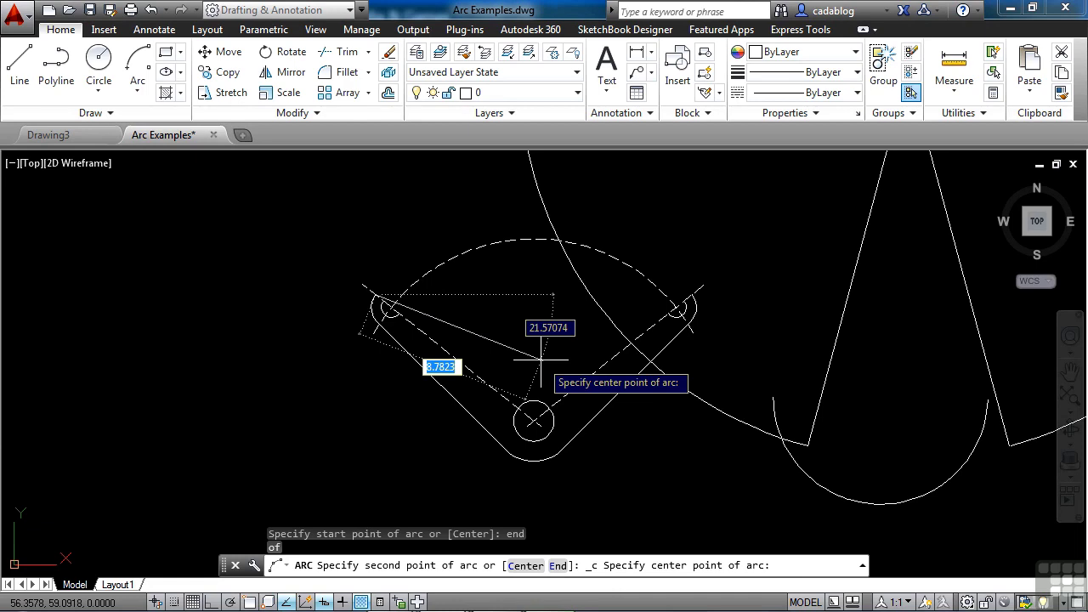
type("c")
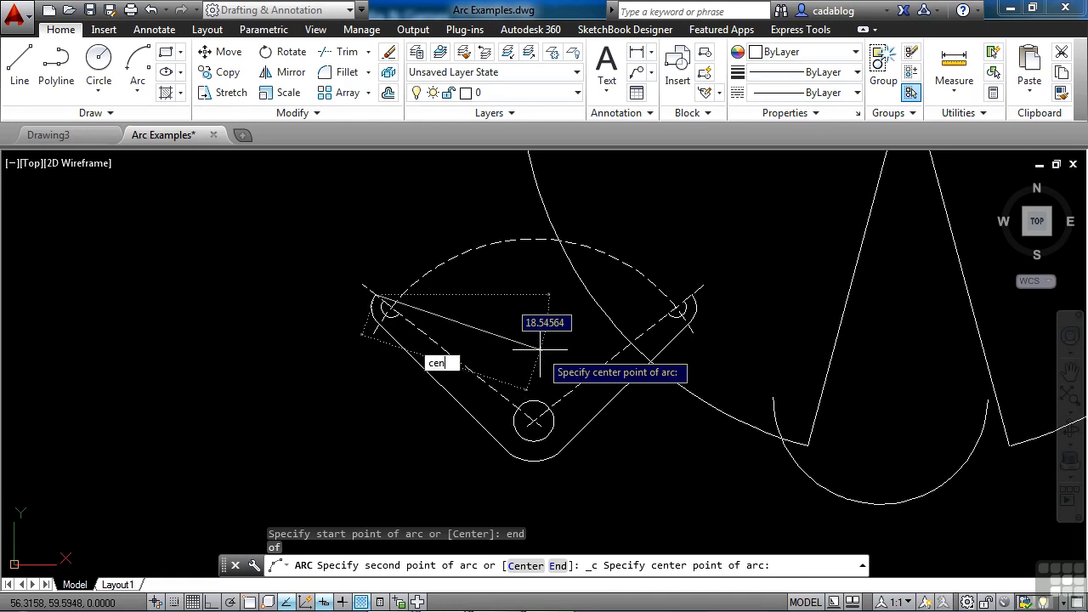
type("en")
key("Return")
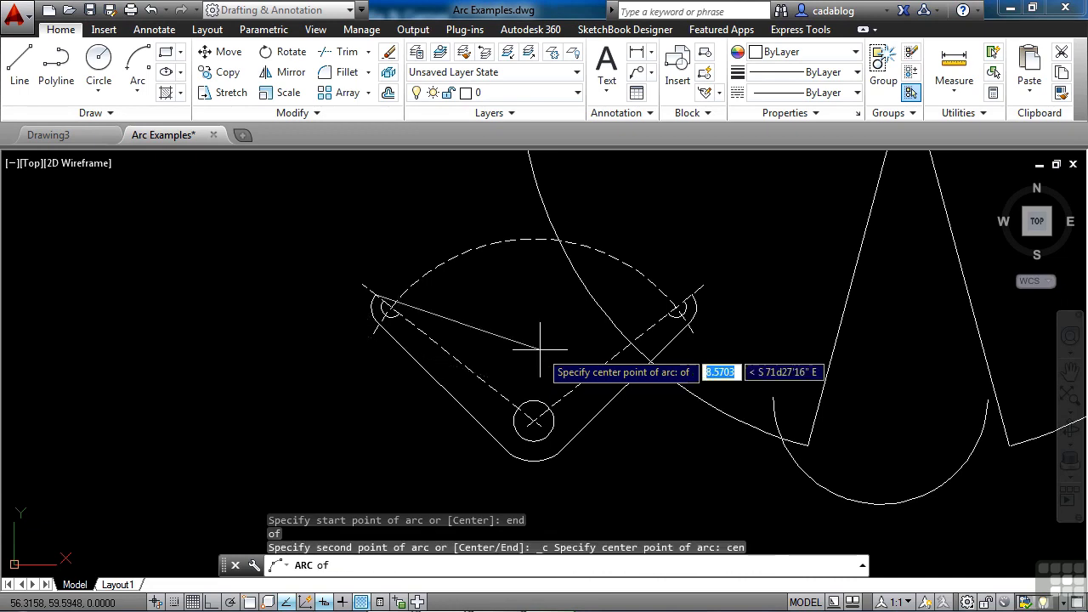
left_click(493, 244)
Turn on object snap and finish the arc clockwise at the upper endpoint of the fan shape's right outer corner arc
middle_click_drag(670, 382, 652, 352)
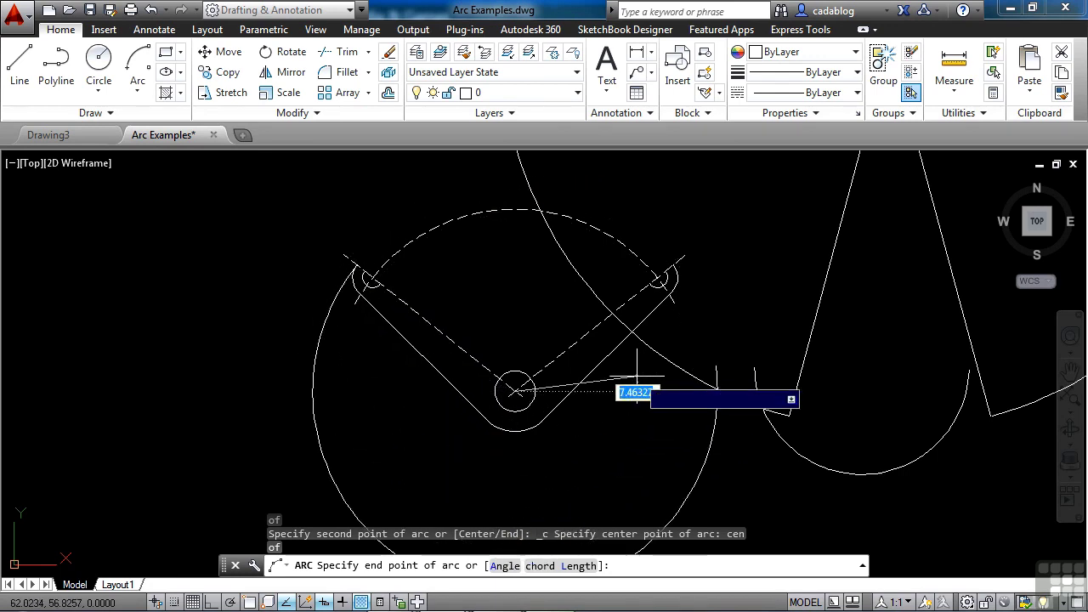
key("F3")
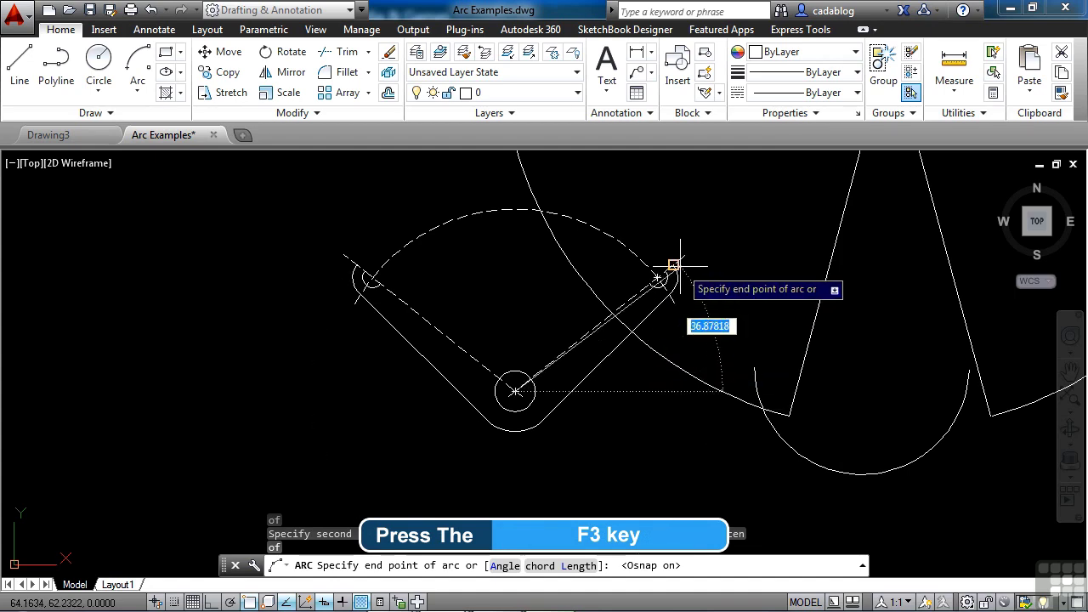
scroll(673, 266, "up", 5)
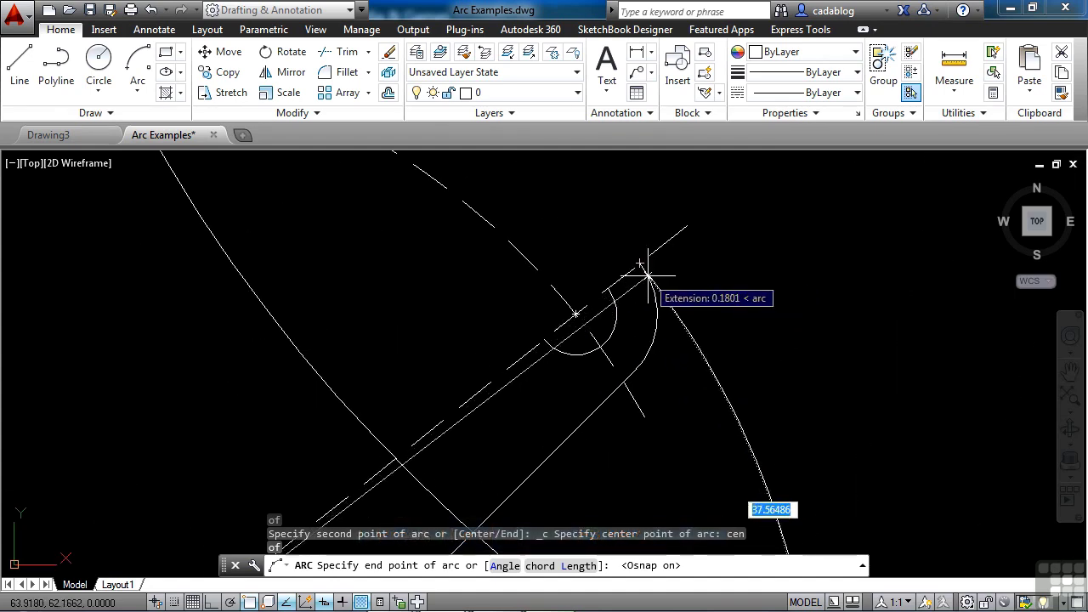
scroll(661, 270, "down", 4)
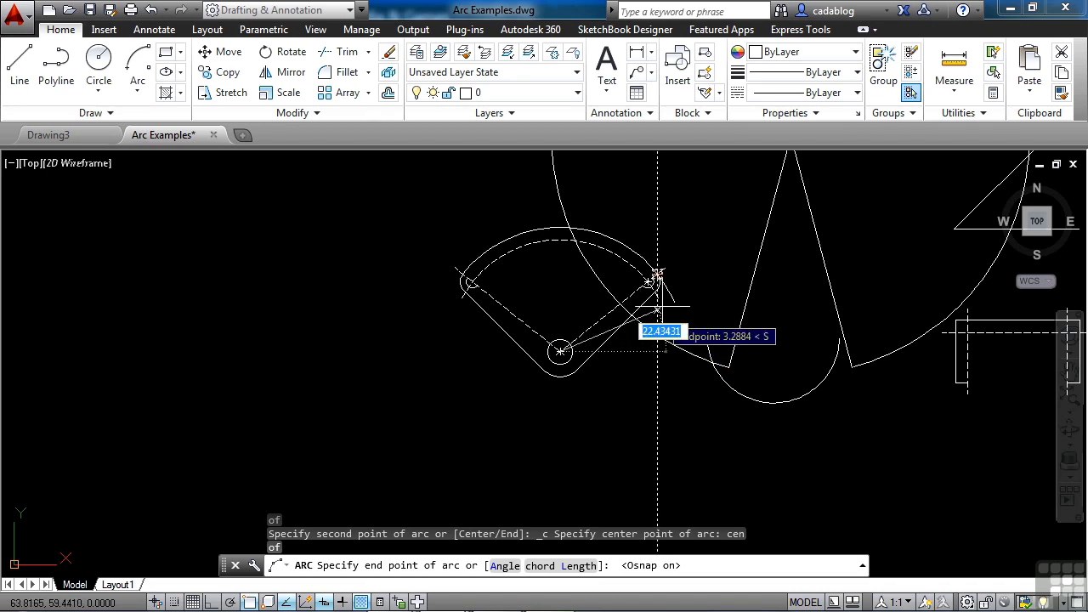
scroll(656, 301, "up", 5)
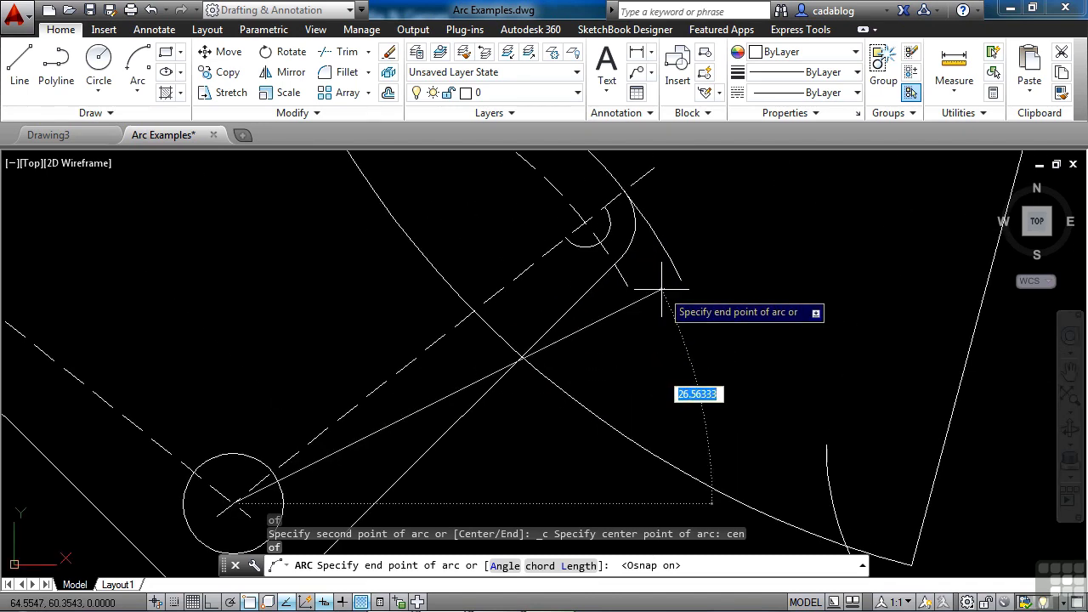
left_click(626, 190)
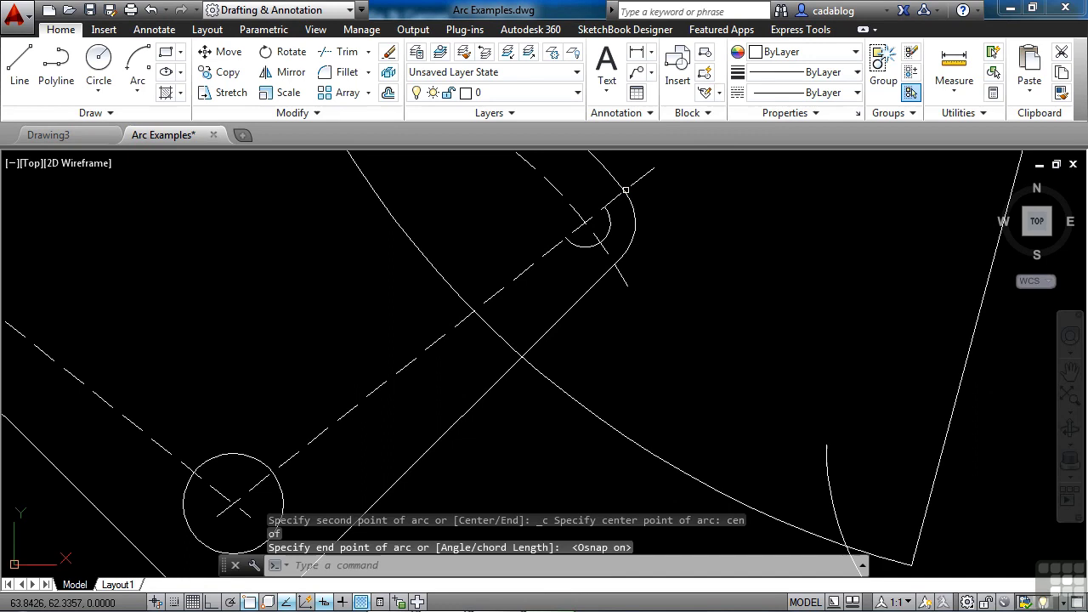
scroll(723, 276, "down", 5)
middle_click_drag(564, 243, 549, 306)
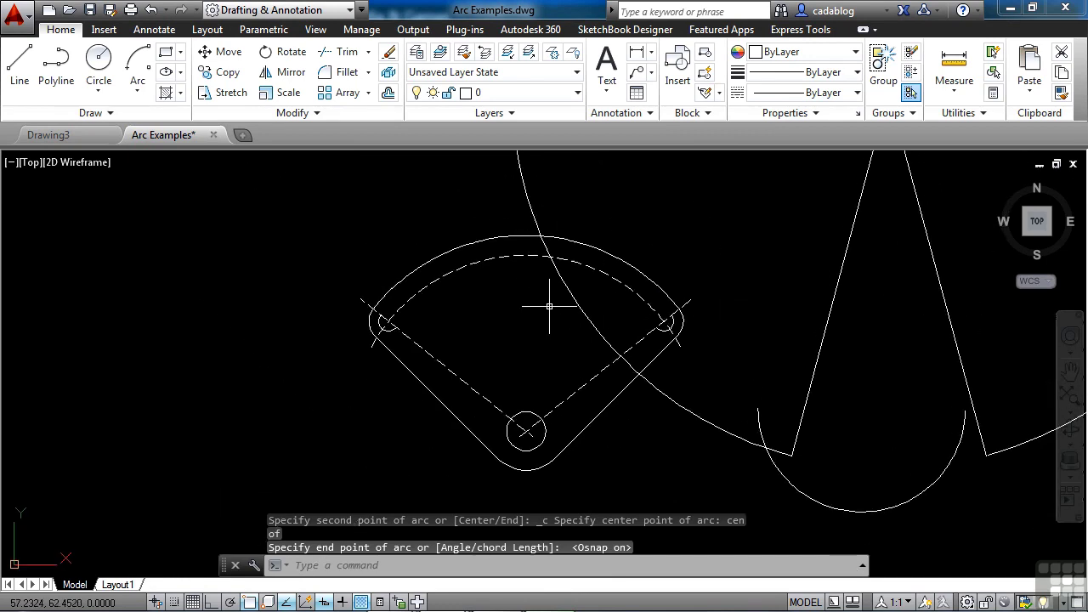
Delete the large arc that runs the long way around the apex between the slanted lines' lower endpoints
left_click(567, 187)
left_click(505, 199)
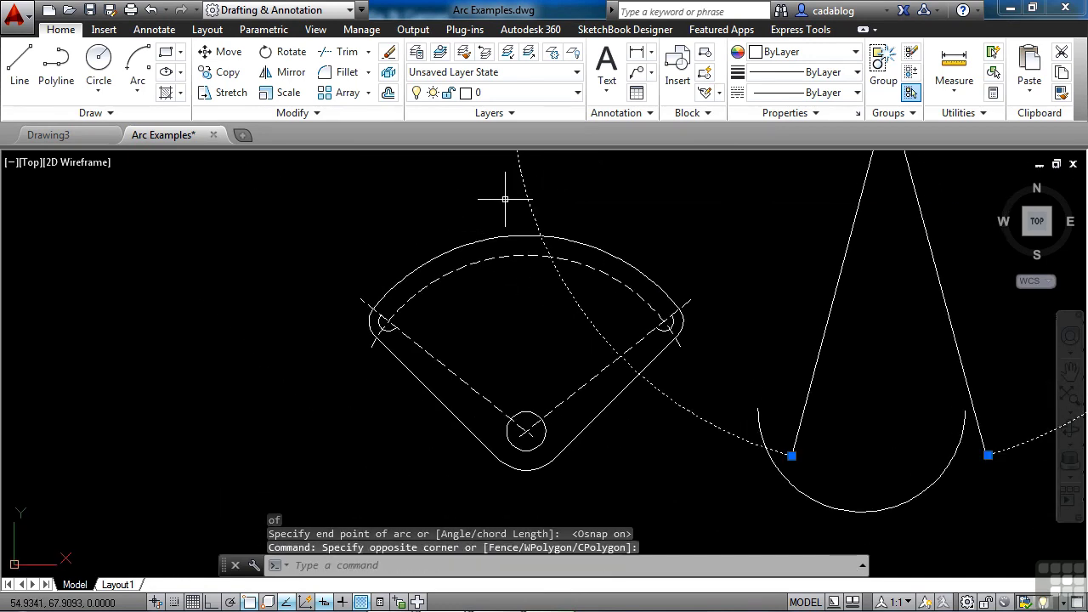
key("Delete")
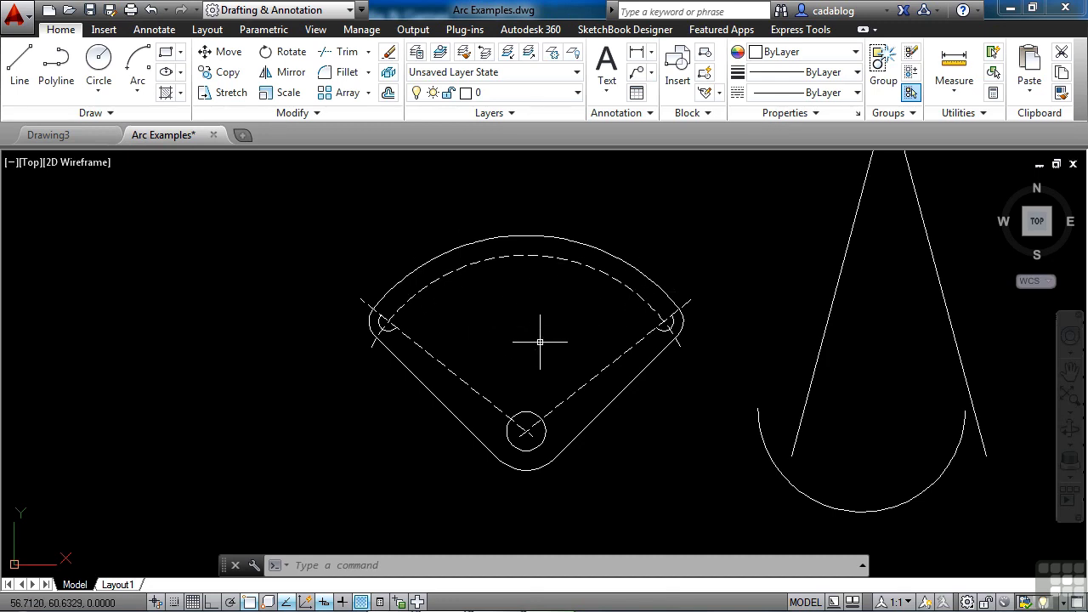
Complete the fan shape's small left arc into a circle with a clockwise Start, Center, End arc between its upper and lower endpoints
scroll(380, 319, "up", 5)
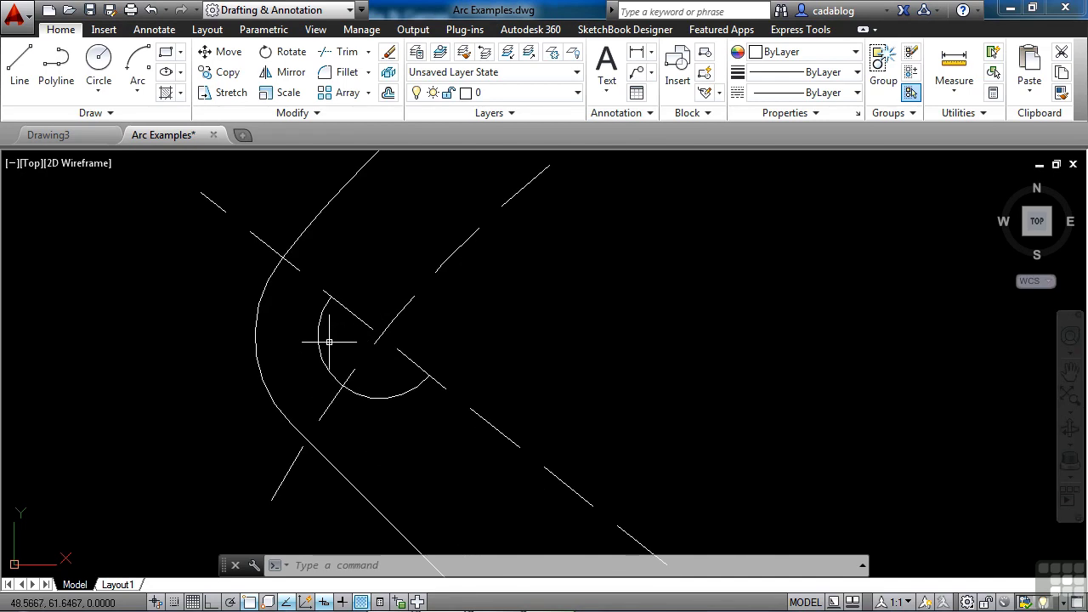
left_click(141, 65)
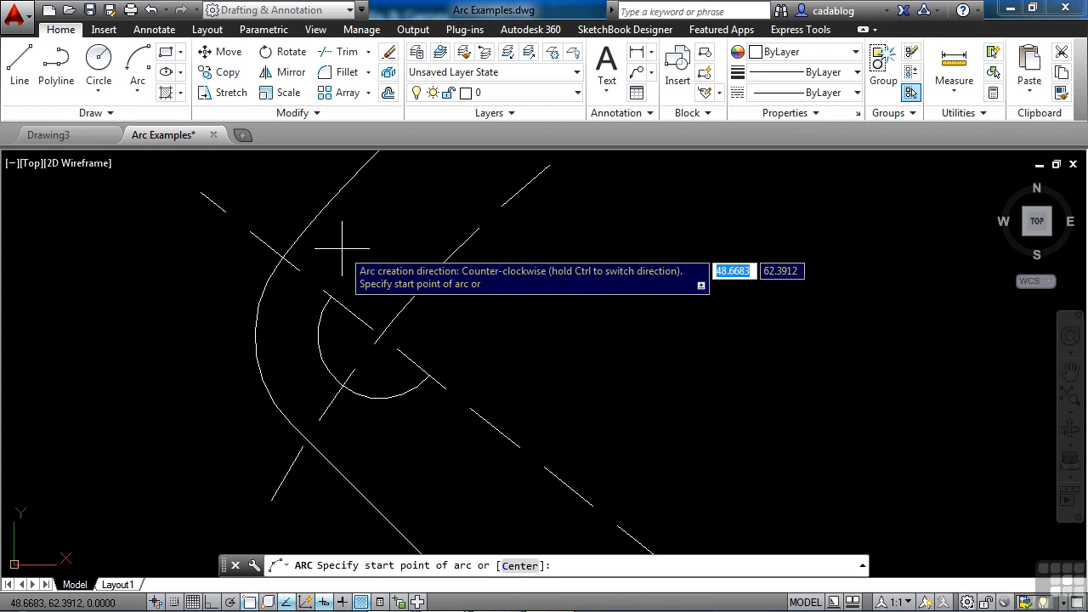
left_click(331, 296)
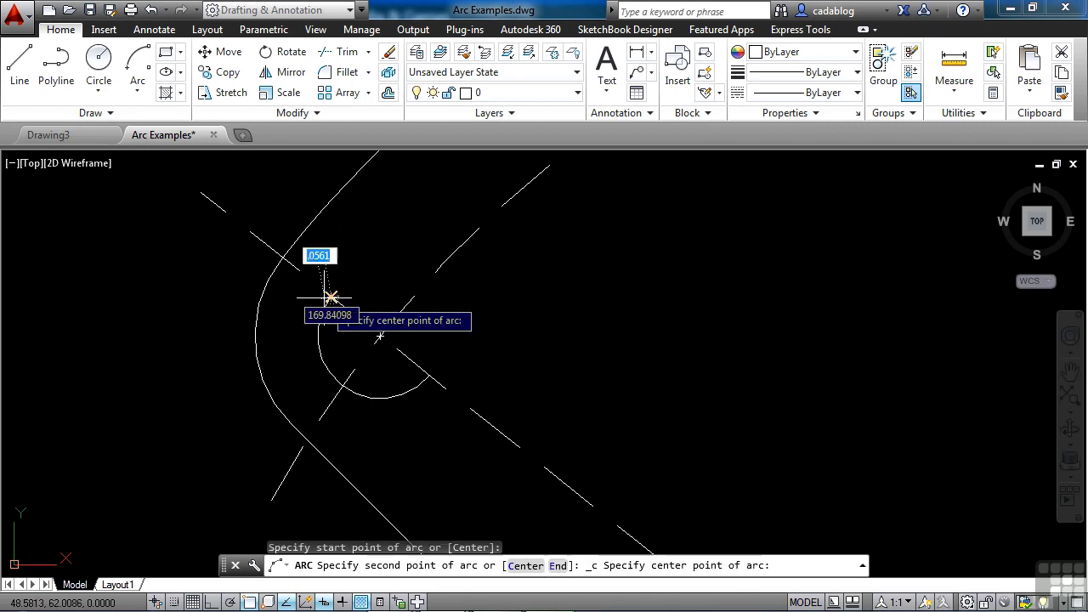
left_click(379, 335)
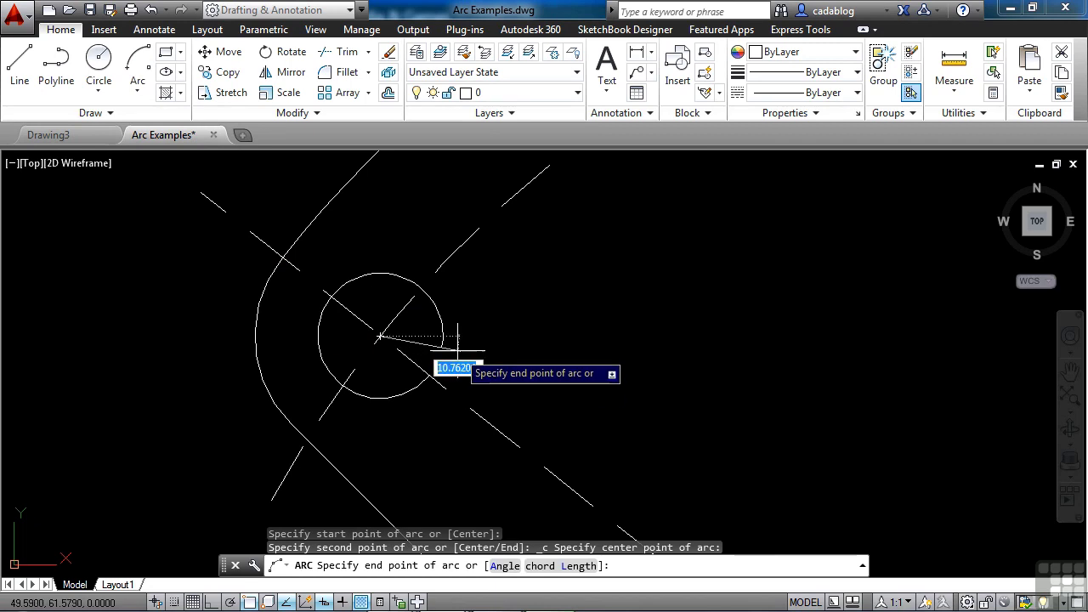
left_click(430, 375)
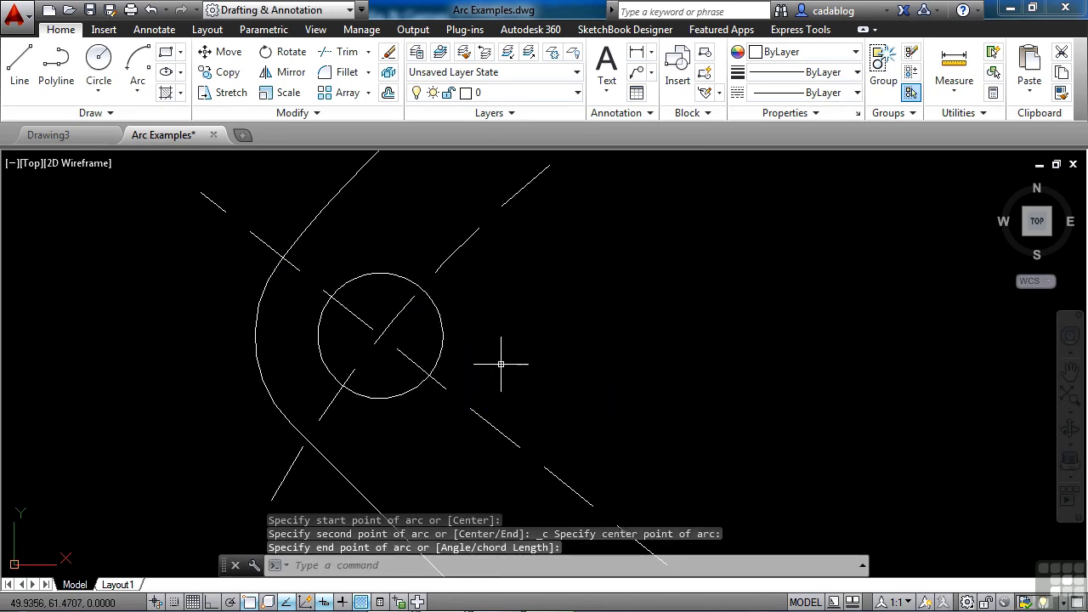
Complete the fan shape's small right arc into a circle using the 3-Point arc's Center option, running counter-clockwise from its upper to its lower endpoint
scroll(329, 344, "down", 6)
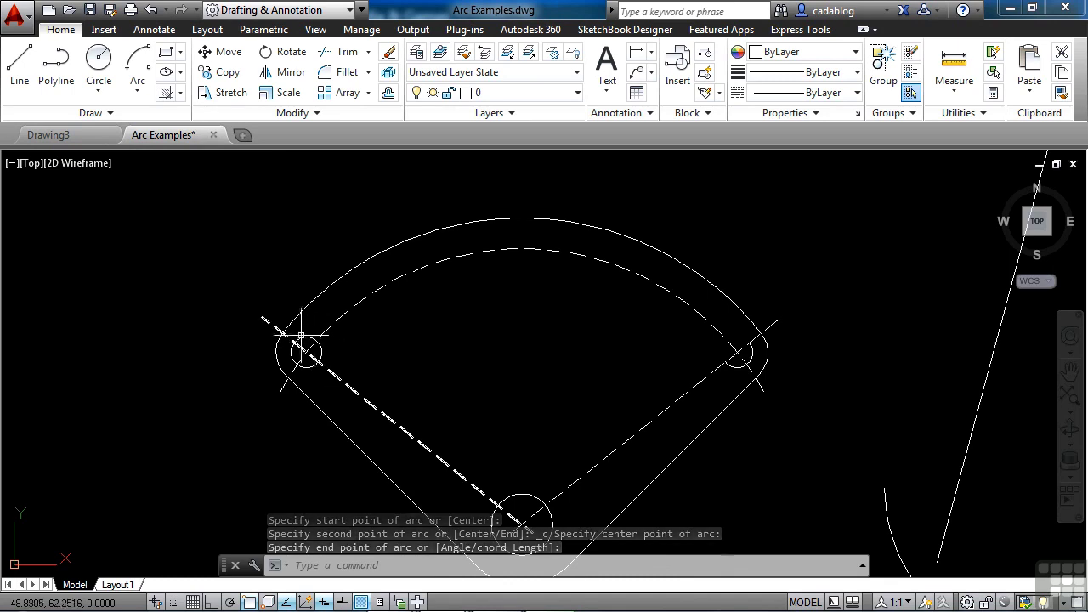
middle_click_drag(500, 364, 417, 332)
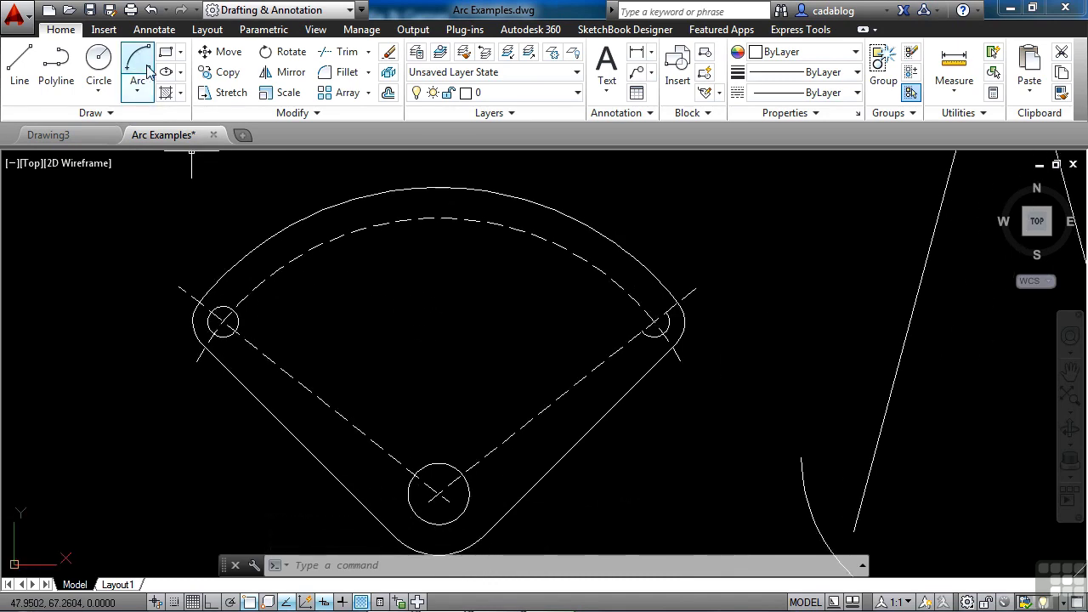
left_click(137, 89)
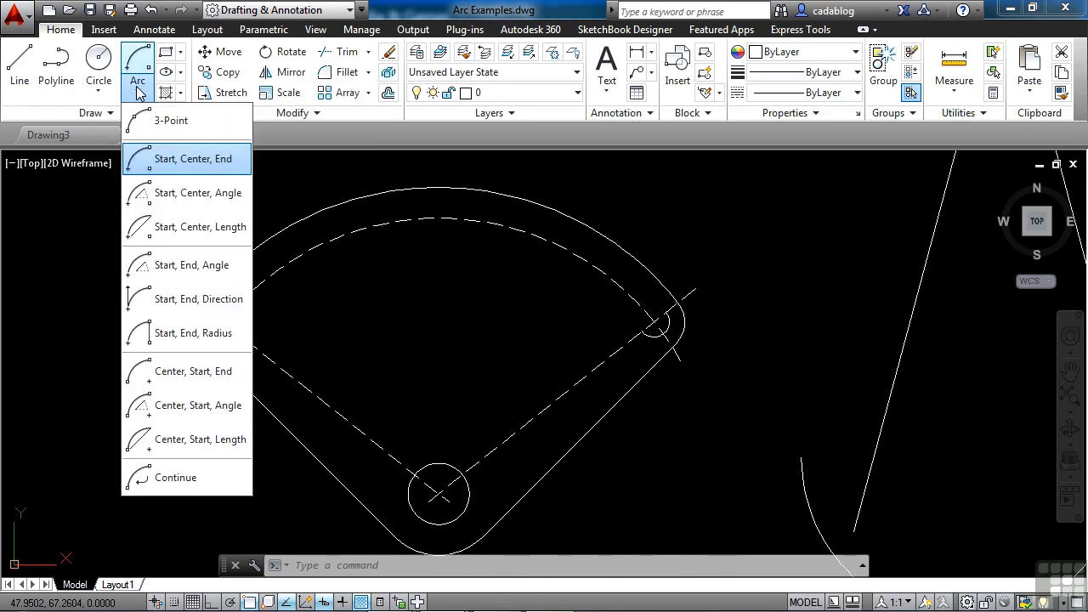
left_click(181, 124)
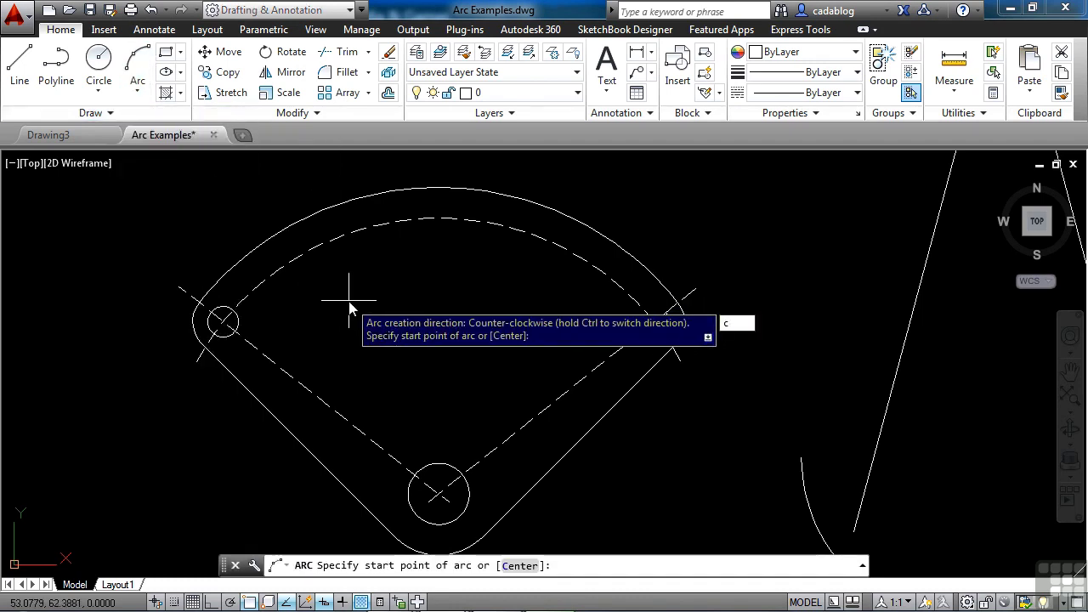
type("c")
key("Return")
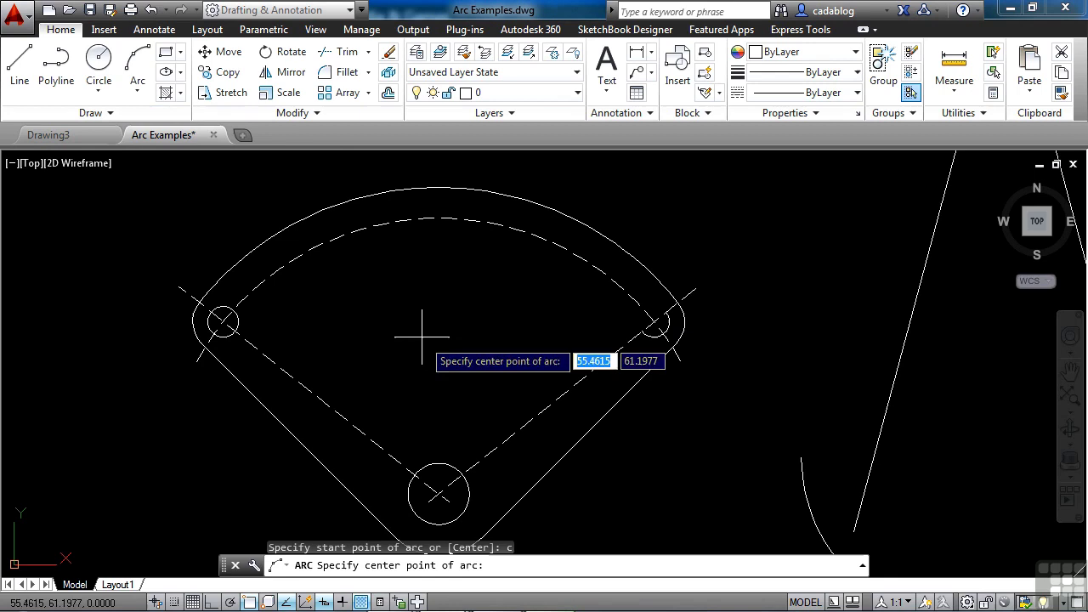
scroll(646, 318, "up", 4)
left_click(631, 323)
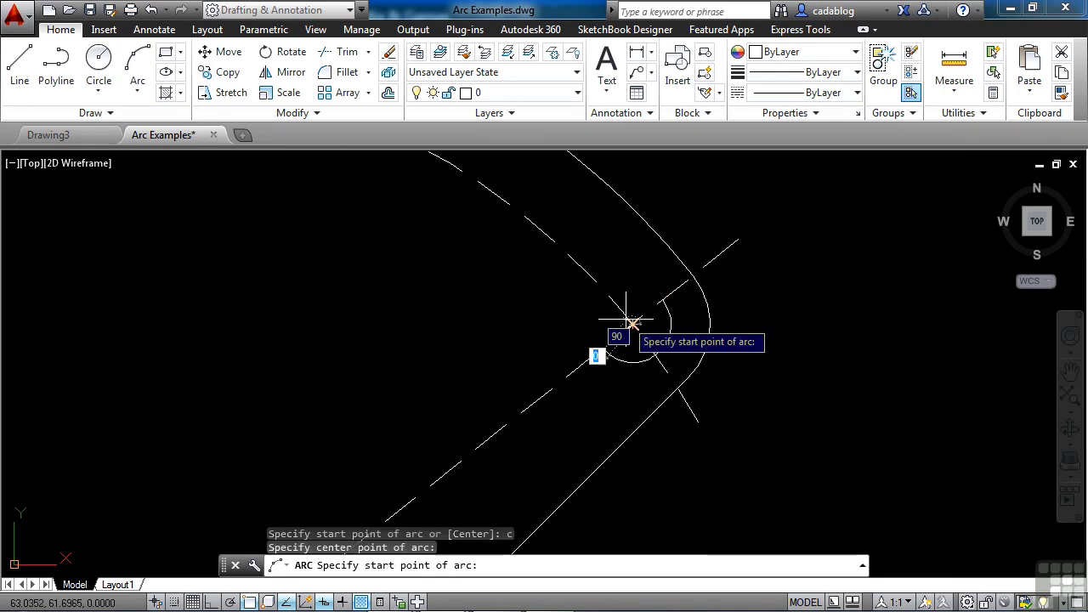
left_click(662, 301)
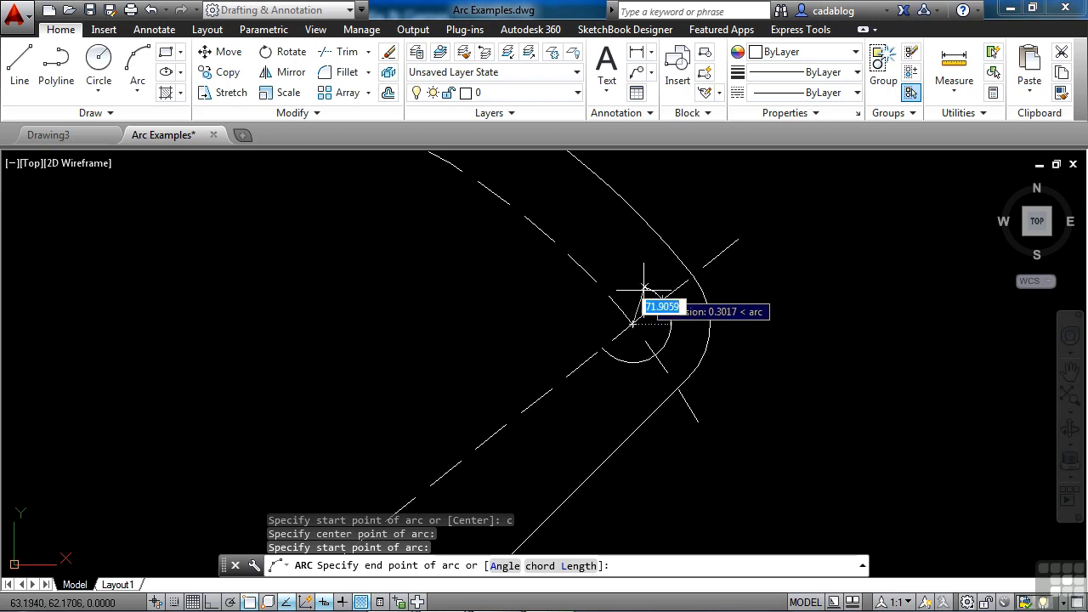
left_click(600, 342)
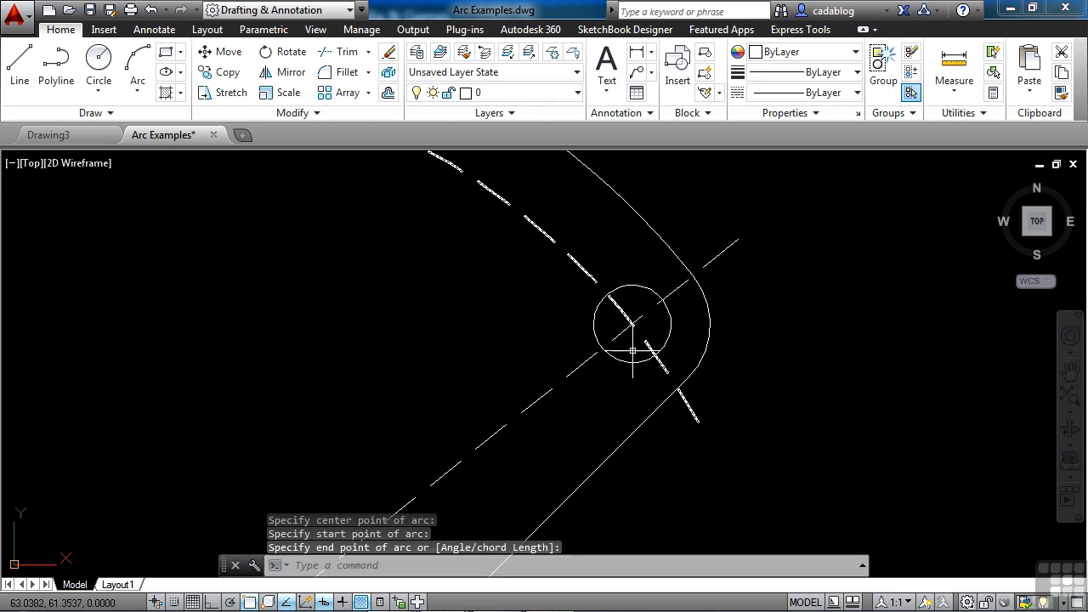
Close the angled line pair with a Start, Center, Angle arc from the horizontal line's right endpoint, centered on the vertex, to the slanted line's upper endpoint
scroll(633, 350, "down", 5)
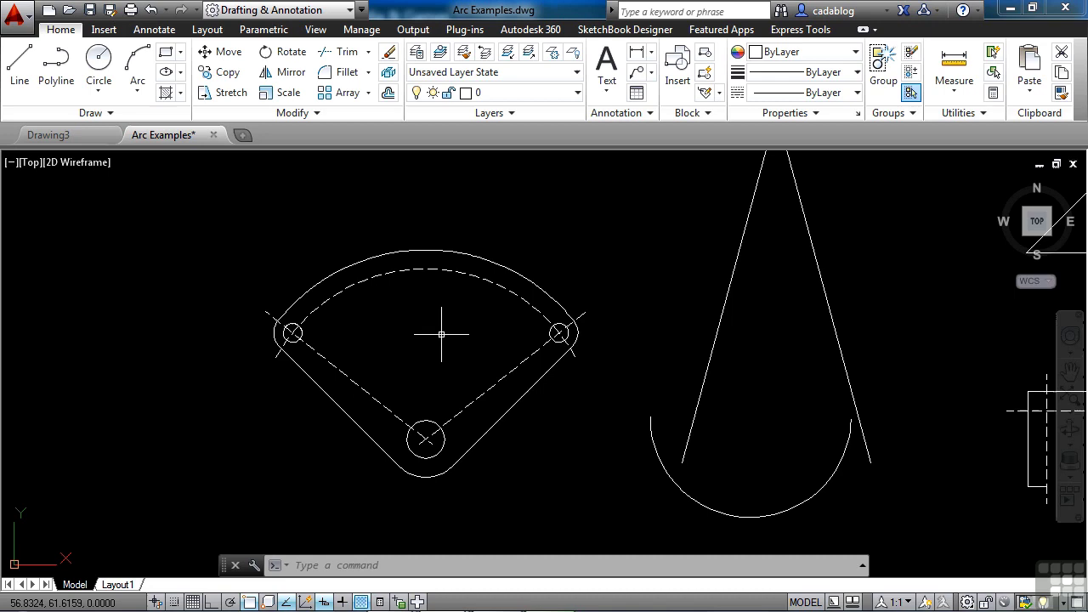
left_click(146, 96)
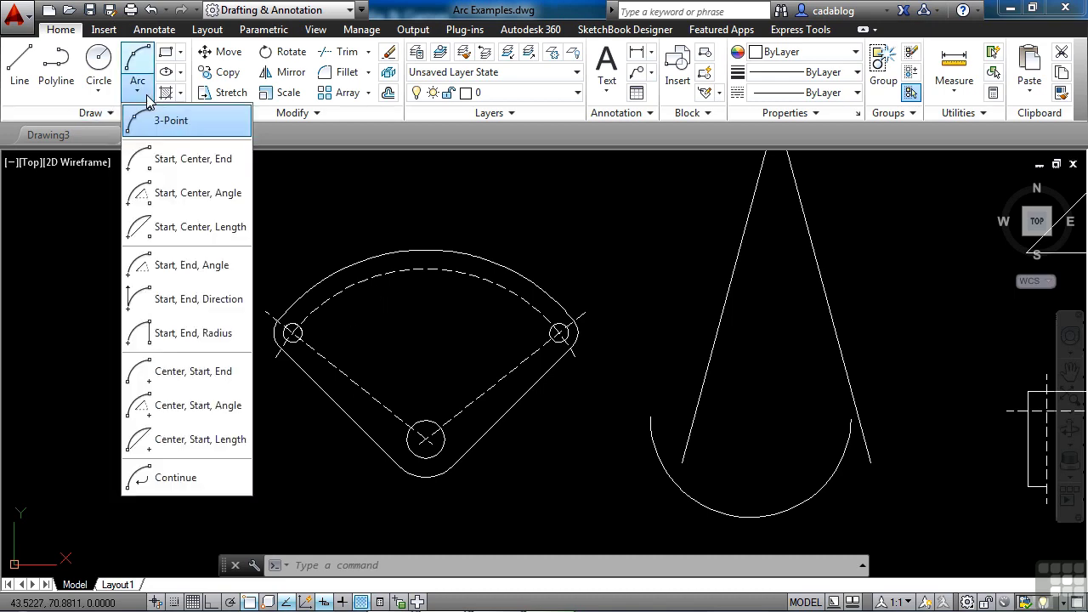
left_click(198, 193)
scroll(345, 279, "down", 4)
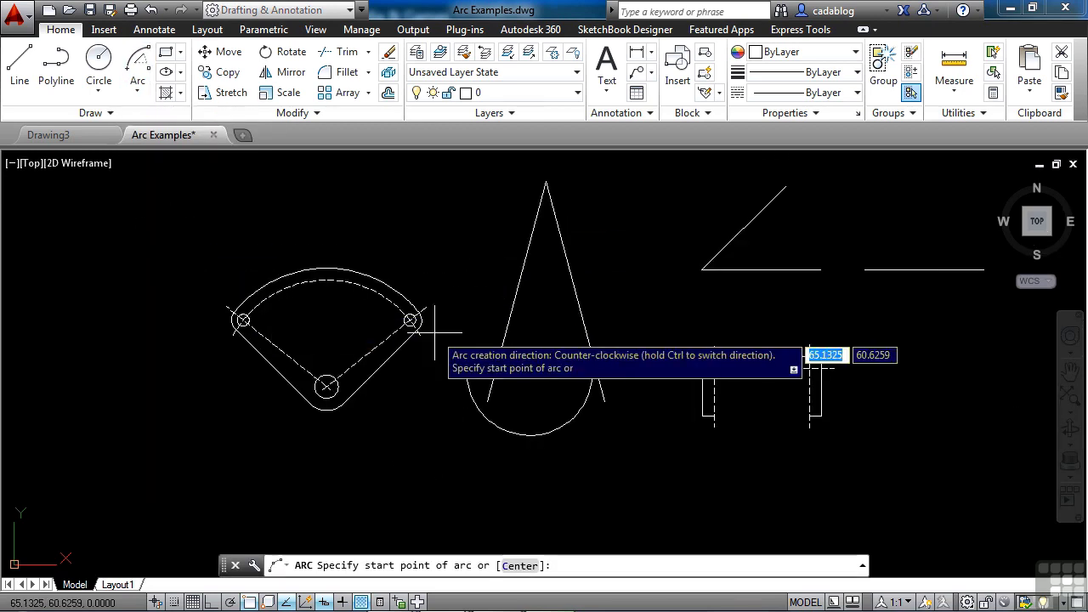
scroll(633, 336, "up", 4)
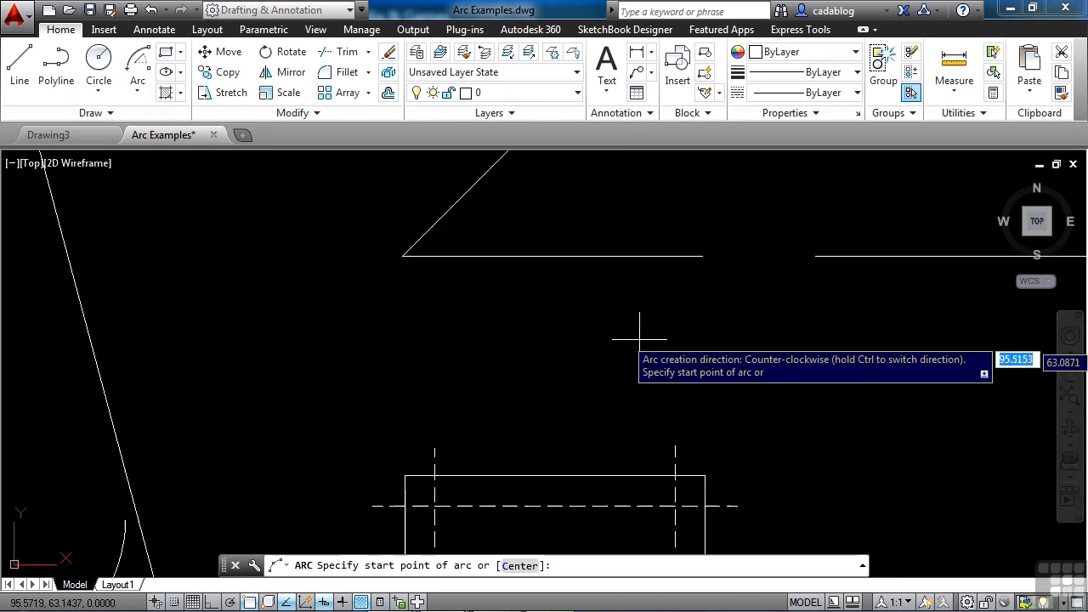
middle_click_drag(632, 221, 599, 362)
left_click(659, 393)
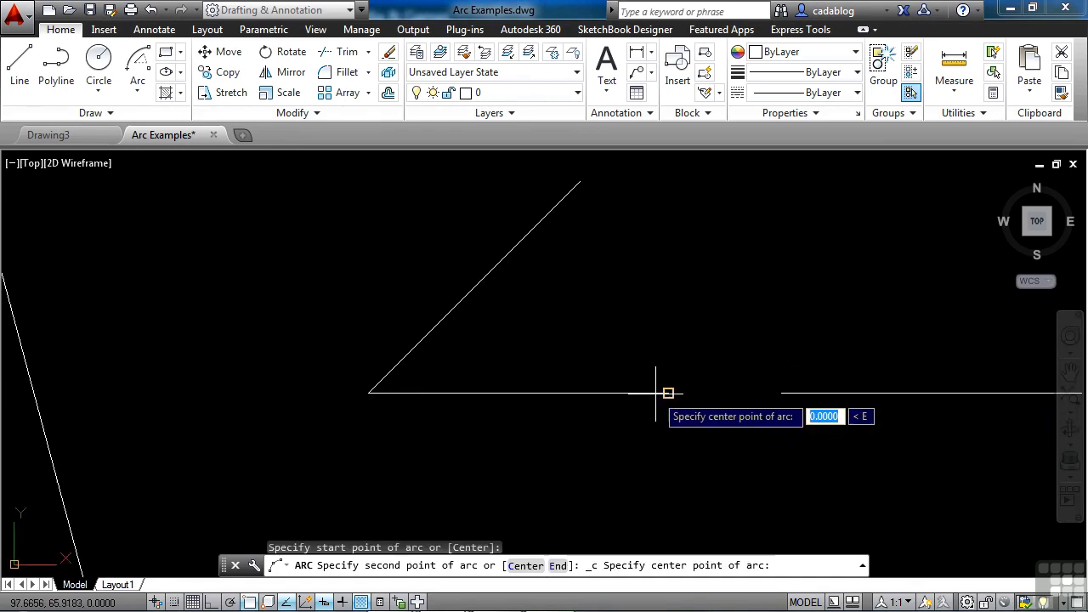
left_click(368, 392)
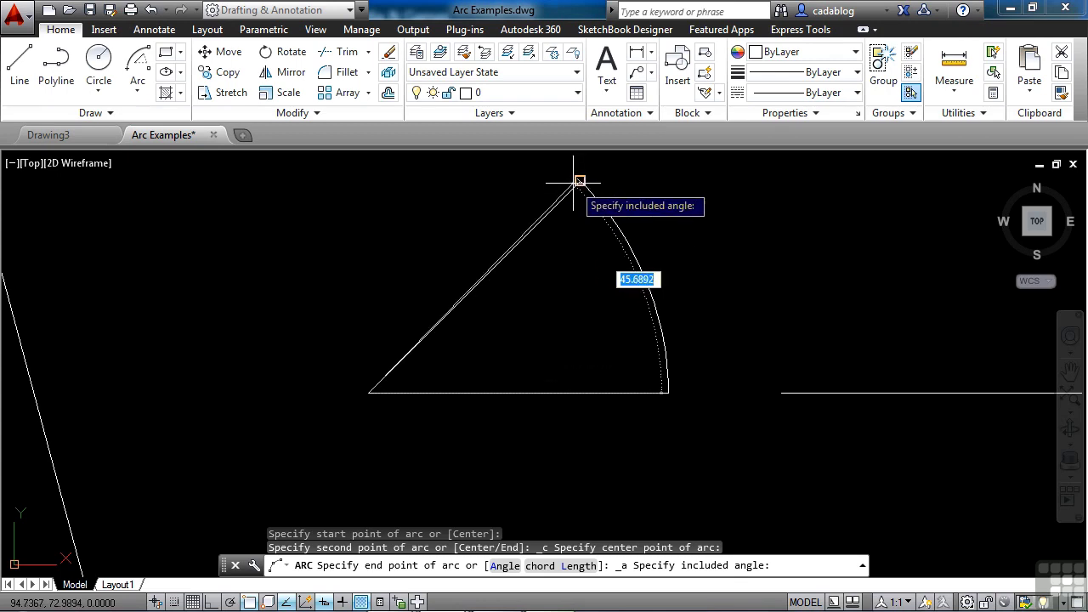
left_click(579, 181)
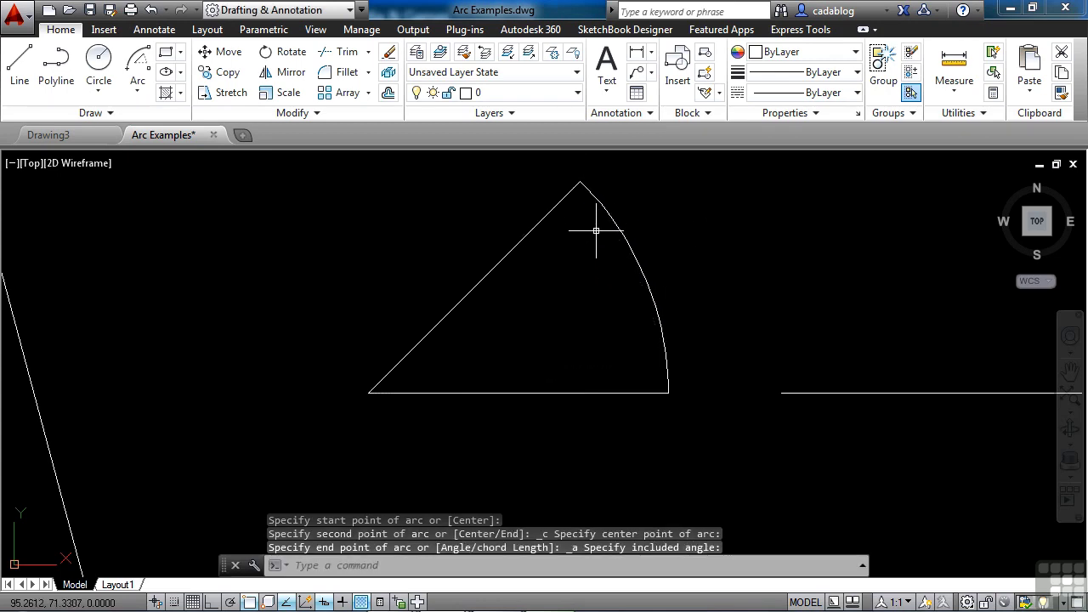
Begin a 3-Point arc with the Center option and place its center at the midpoint of the separate horizontal line using a midpoint snap
scroll(592, 252, "down", 3)
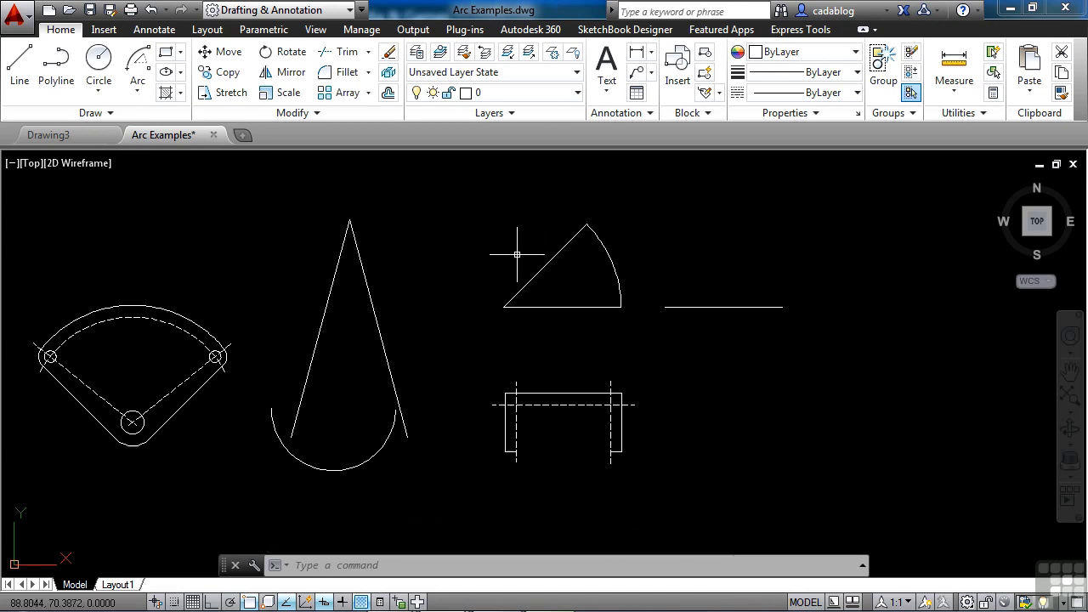
left_click(143, 88)
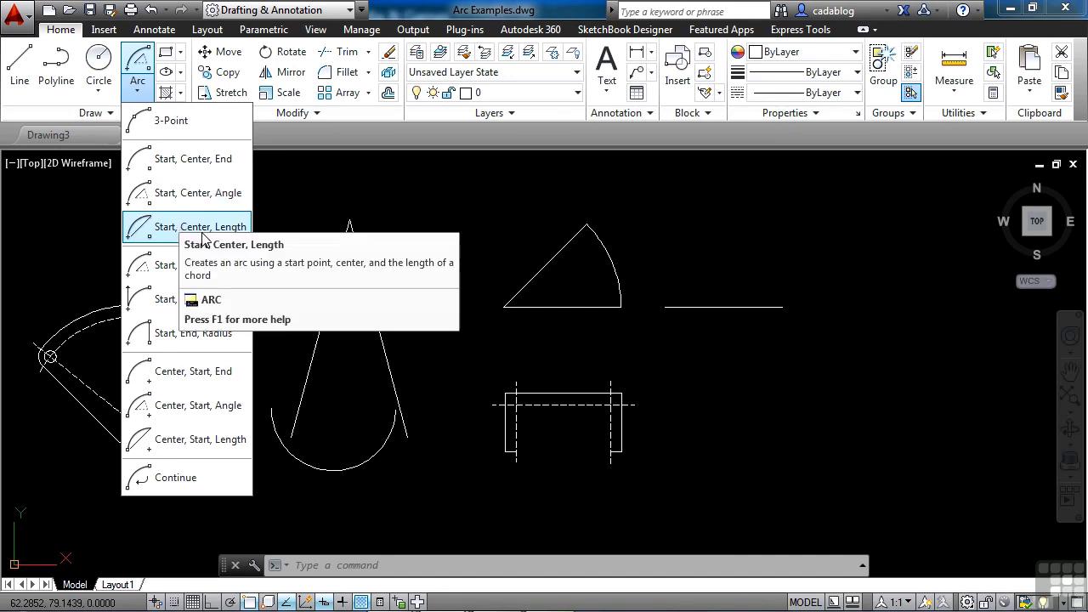
left_click(176, 125)
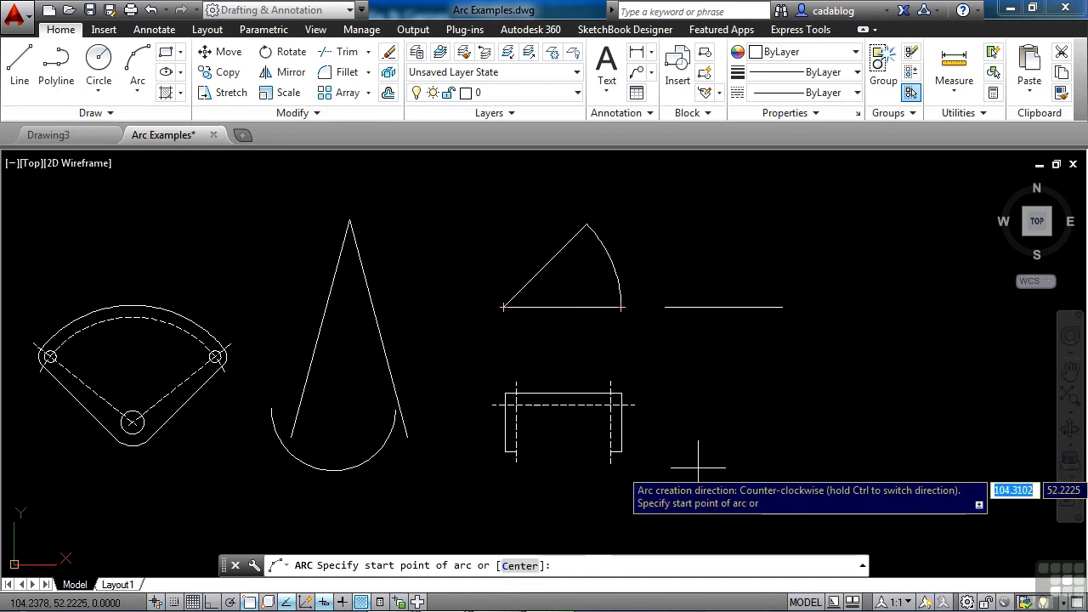
type("c")
key("Return")
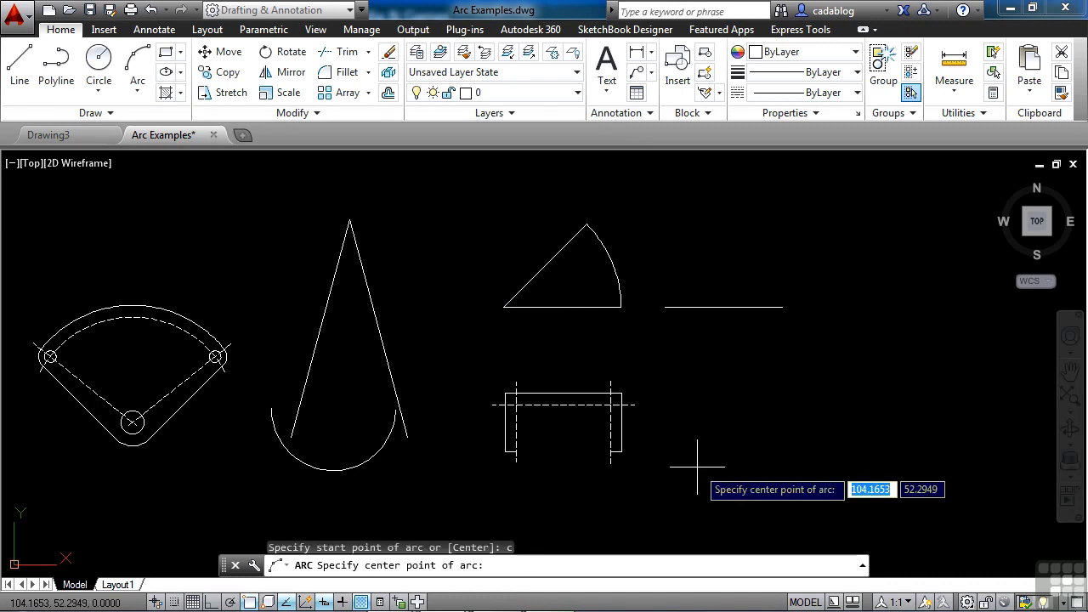
type("mid")
key("Return")
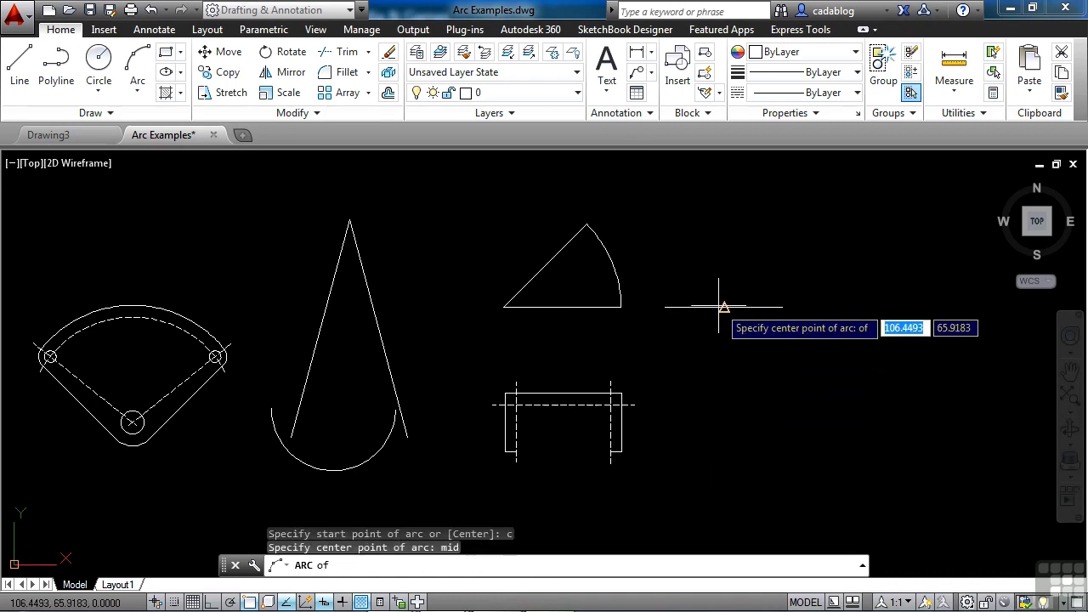
left_click(721, 306)
Start the arc at the horizontal line's right endpoint and finish it as a semicircle above the line using the chord Length option
middle_click_drag(745, 318, 739, 379)
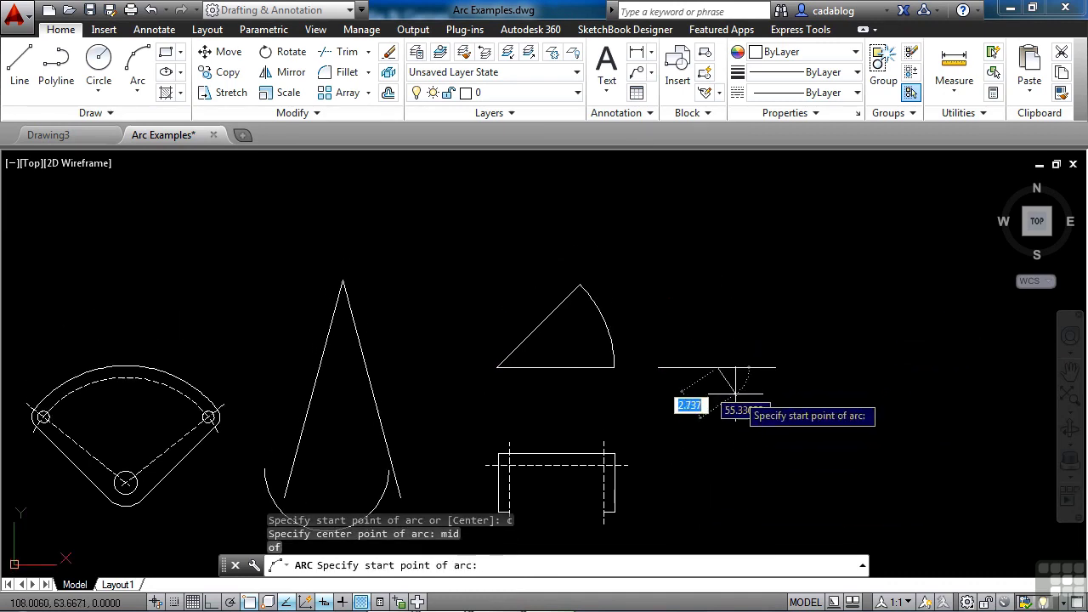
scroll(769, 352, "up", 4)
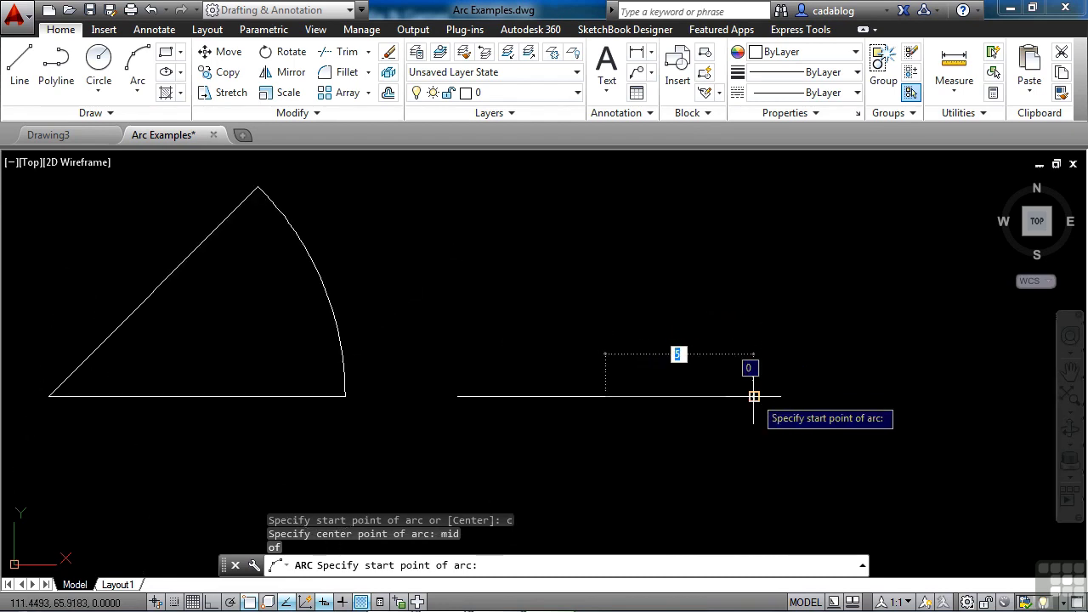
left_click(754, 396)
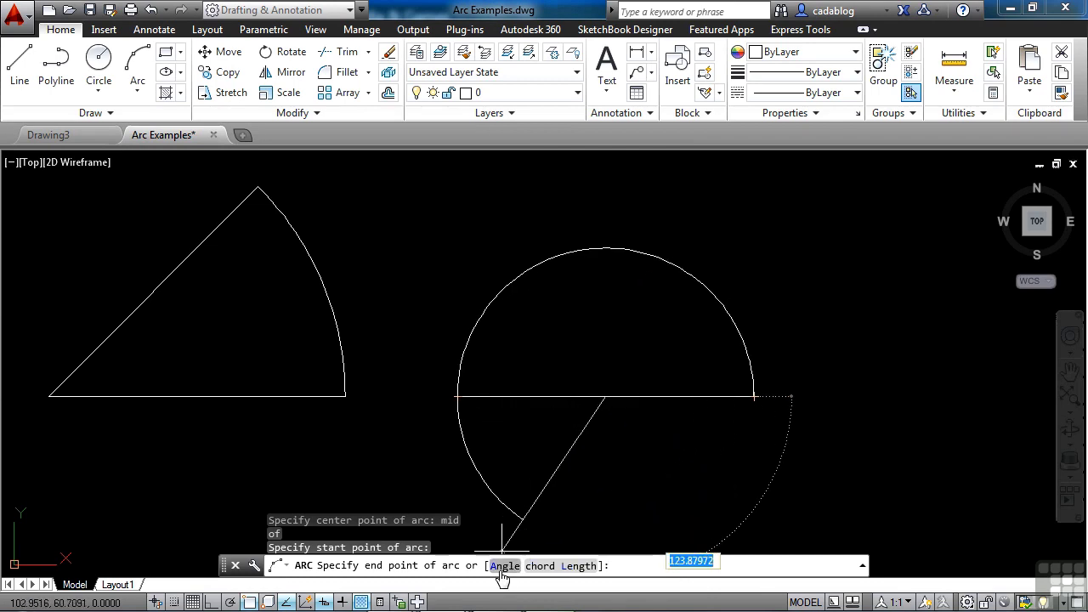
left_click(569, 565)
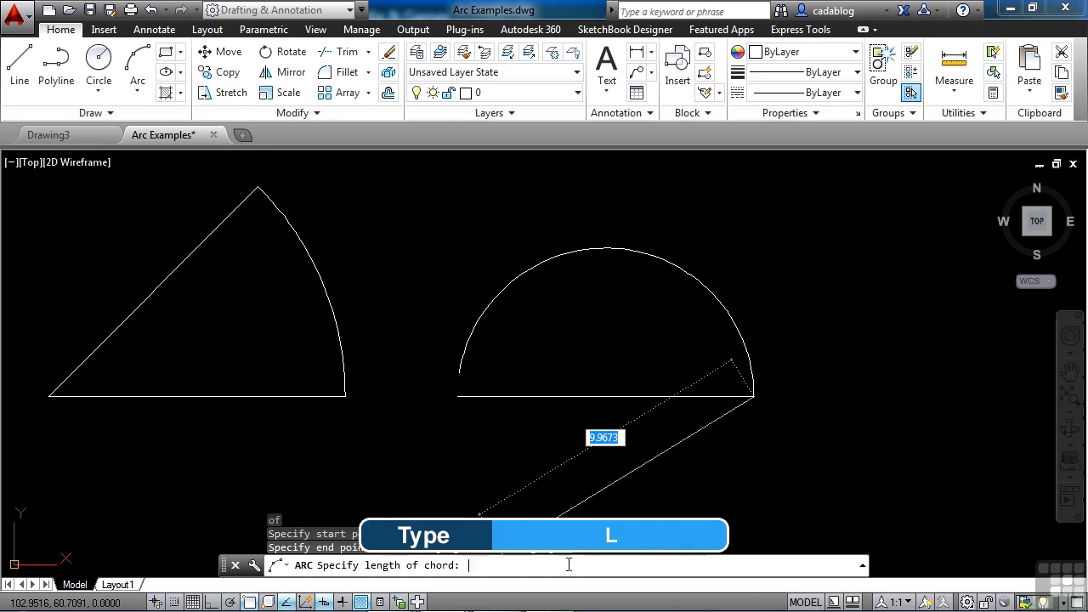
left_click(477, 396)
key("Escape")
scroll(744, 357, "down", 5)
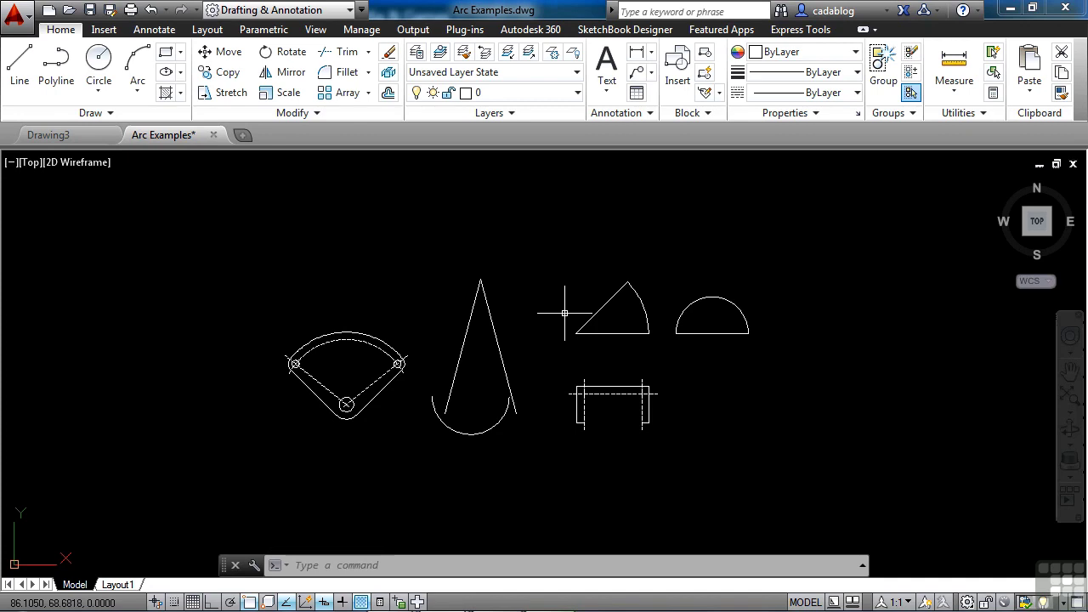
left_click(136, 85)
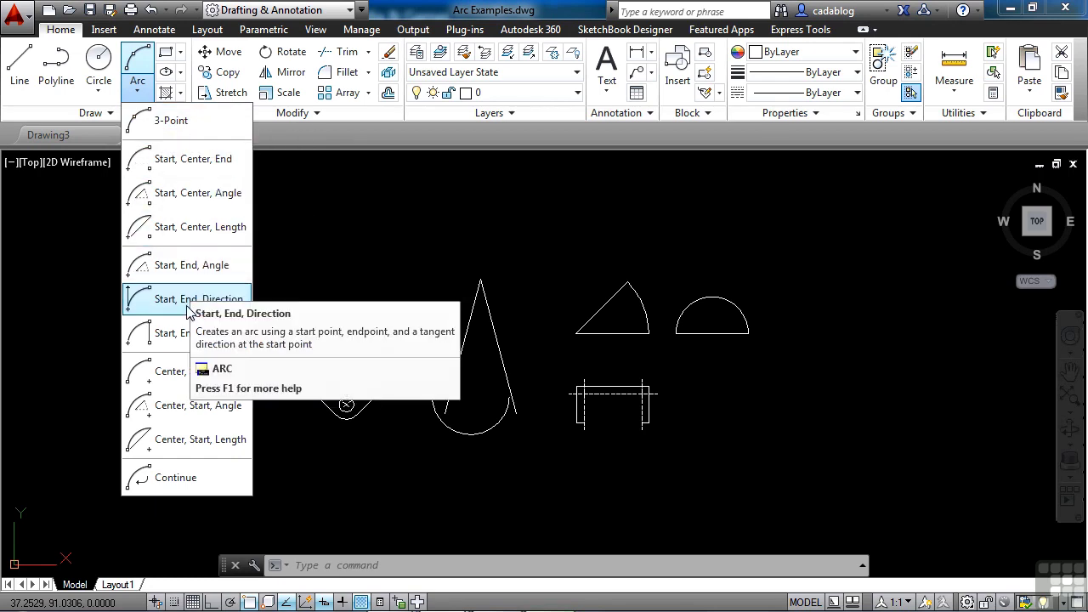
left_click(166, 299)
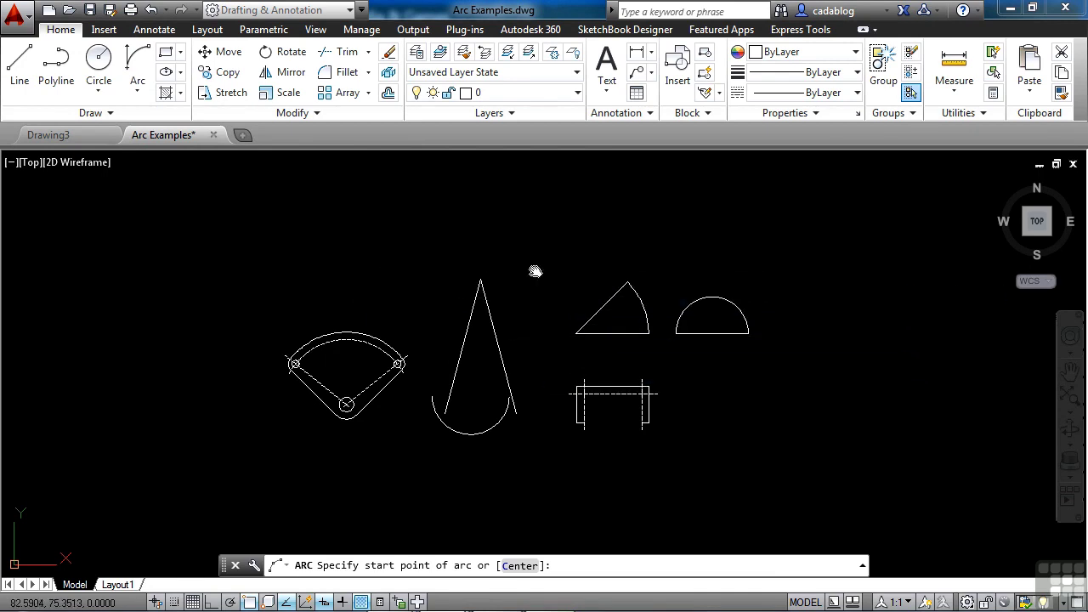
scroll(476, 293, "up", 3)
left_click(483, 293)
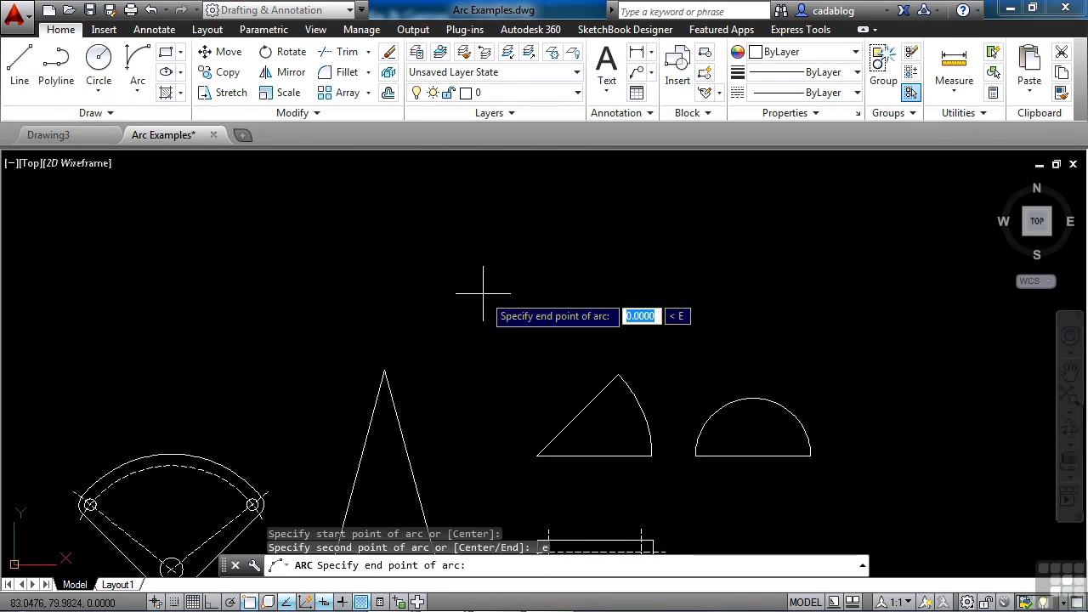
left_click(555, 293)
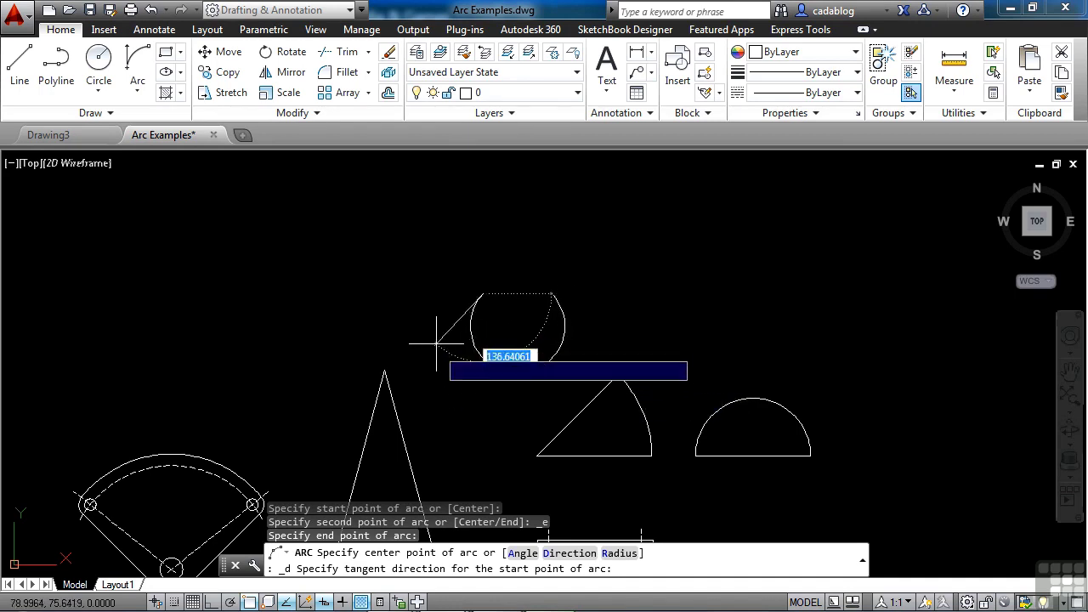
key("Escape")
Erase the loose arc beneath the two tall slanted lines
middle_click_drag(469, 461, 606, 234)
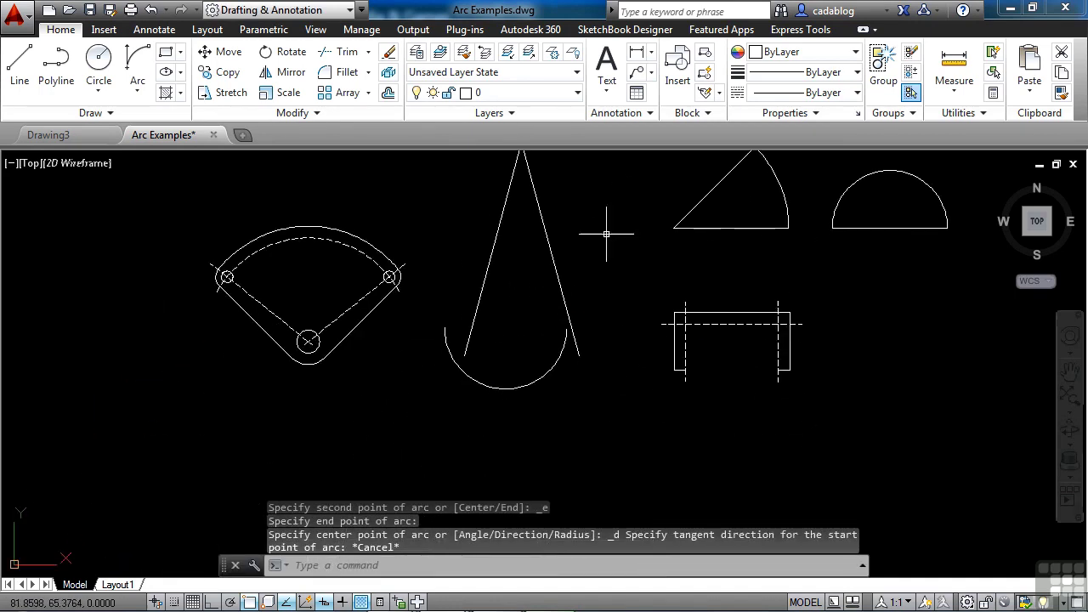
type("e")
key("Return")
left_click(521, 375)
left_click(503, 424)
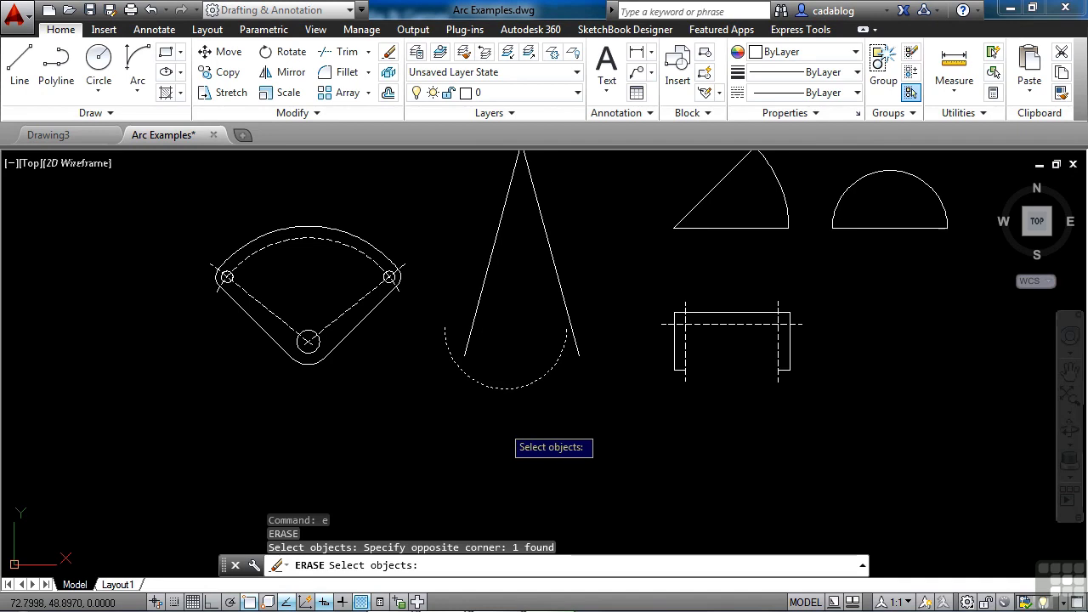
key("Return")
Draw a Start, End, Direction arc between the tall lines' lower endpoints, starting at the left one, with its tangent direction along the left line toward the apex
left_click(138, 64)
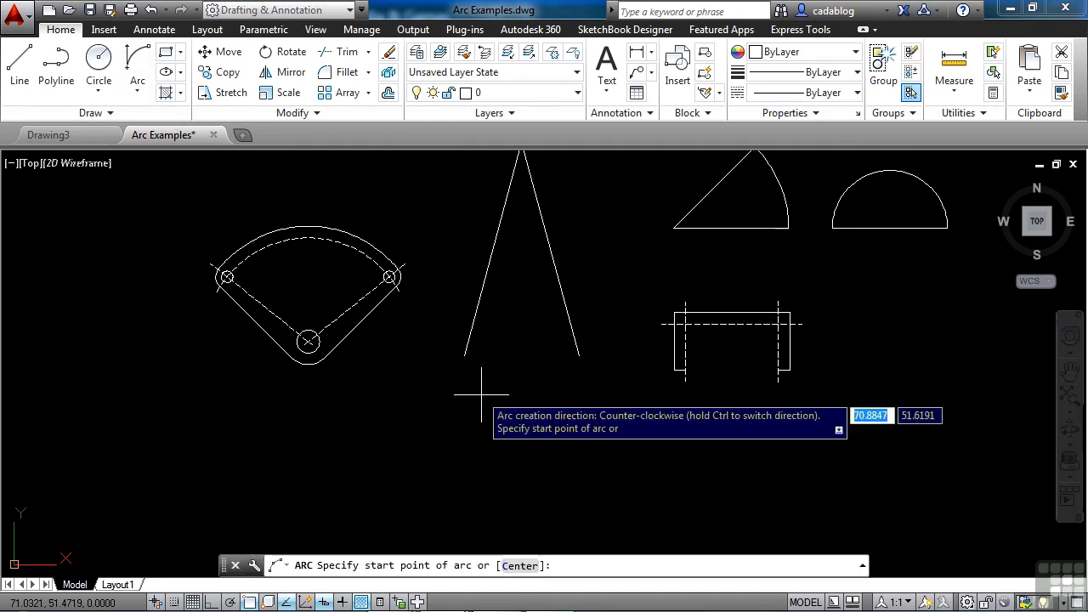
left_click(464, 355)
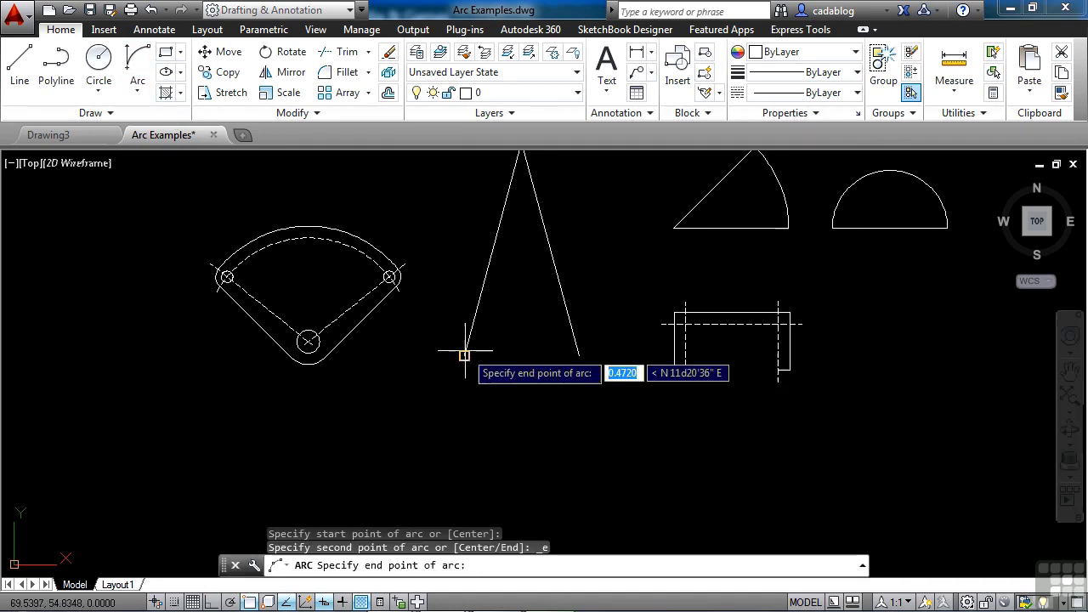
left_click(579, 355)
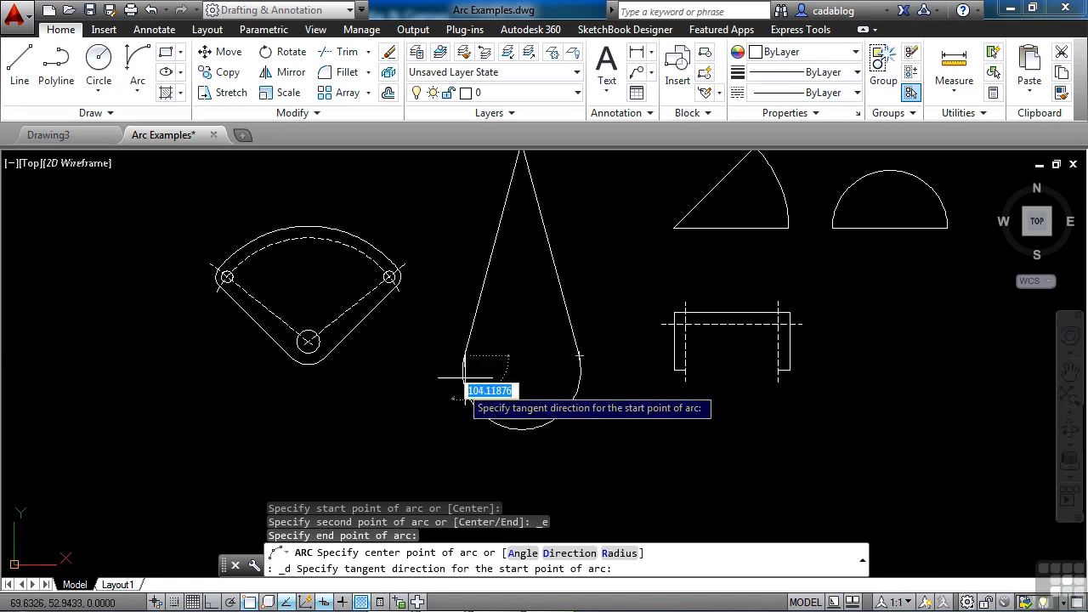
middle_click_drag(505, 240, 498, 314)
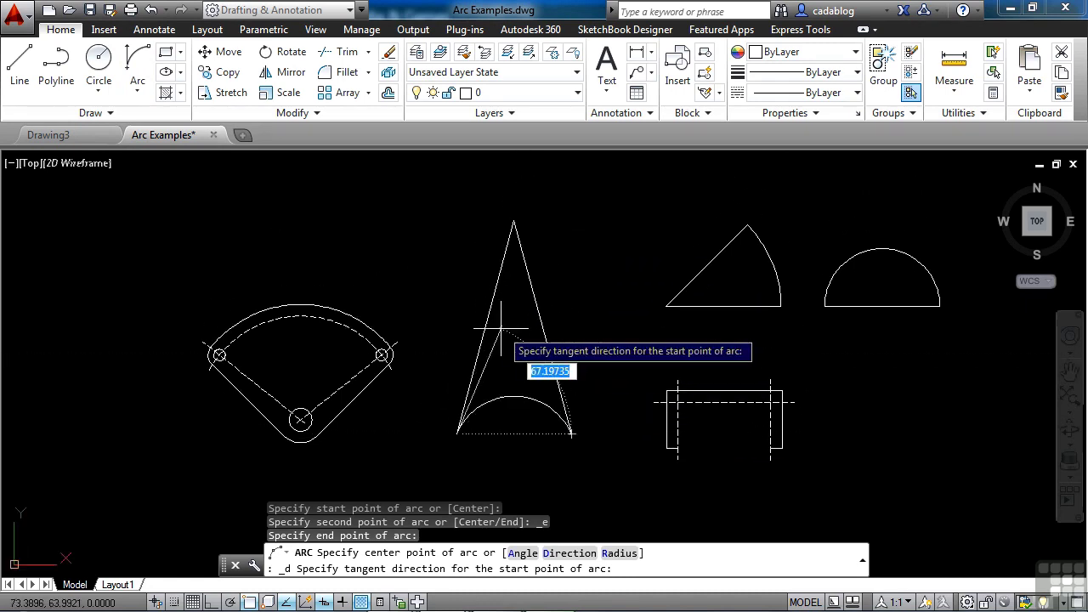
left_click(507, 249)
middle_click_drag(465, 320, 494, 301)
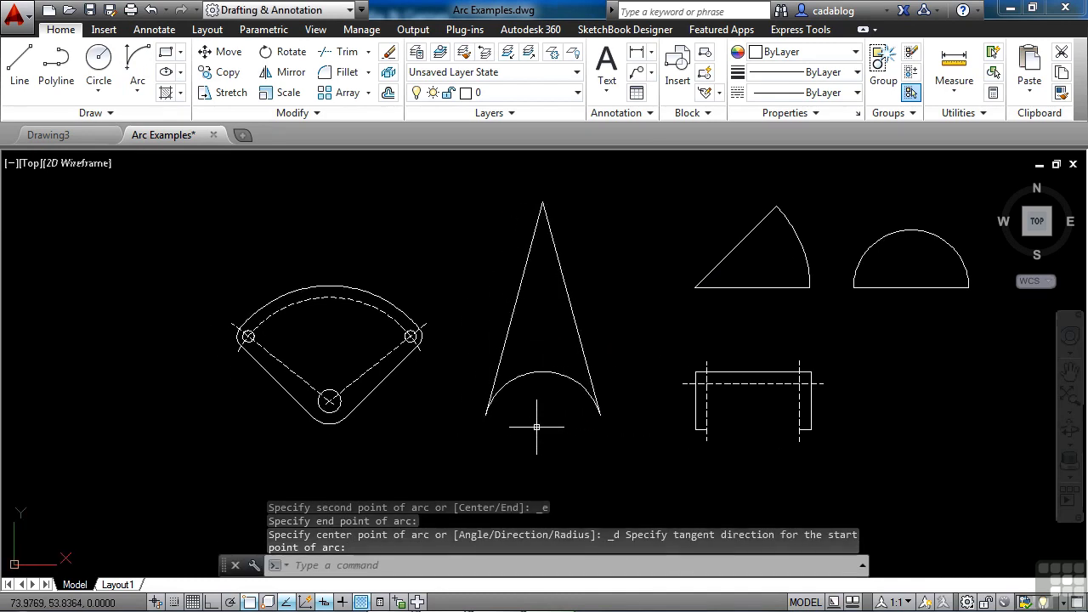
Draw a freehand 3-Point arc, open toward the upper right, in the empty area below the fan shape
left_click(137, 90)
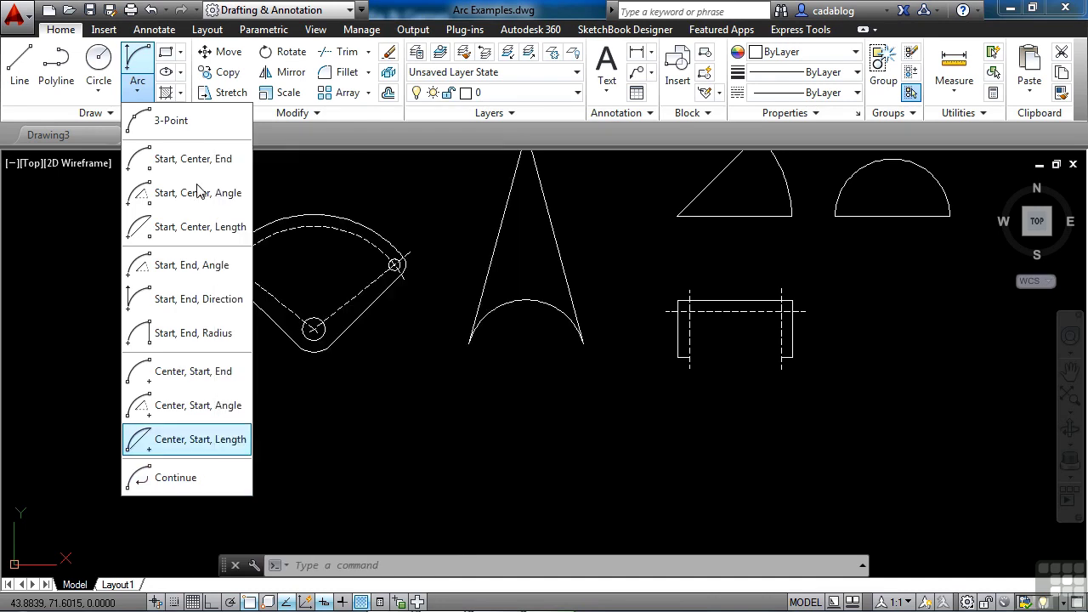
left_click(197, 121)
scroll(368, 267, "down", 2)
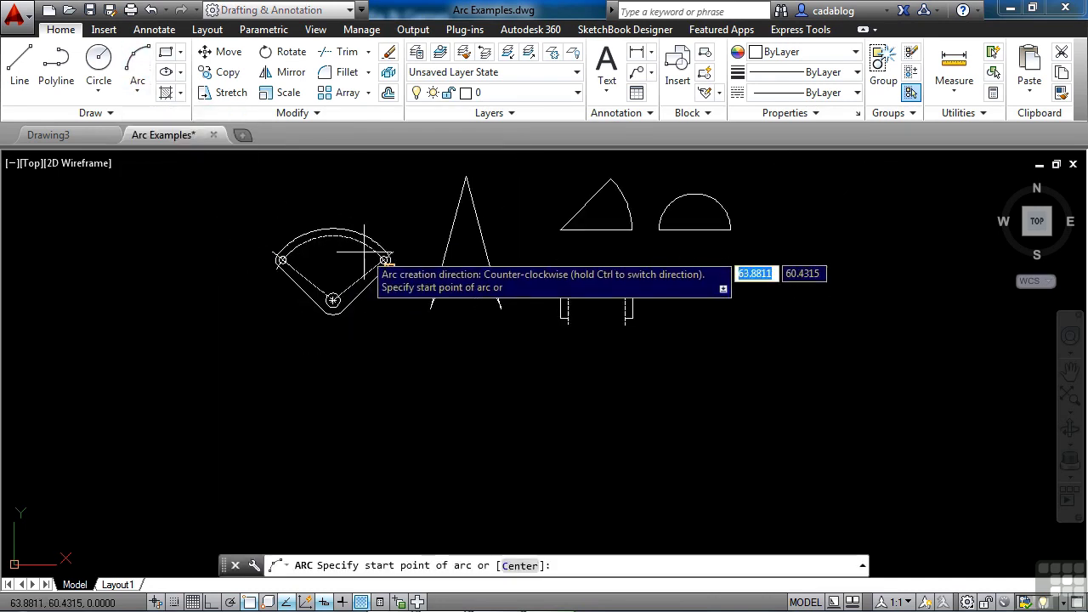
left_click(315, 437)
left_click(340, 444)
left_click(367, 440)
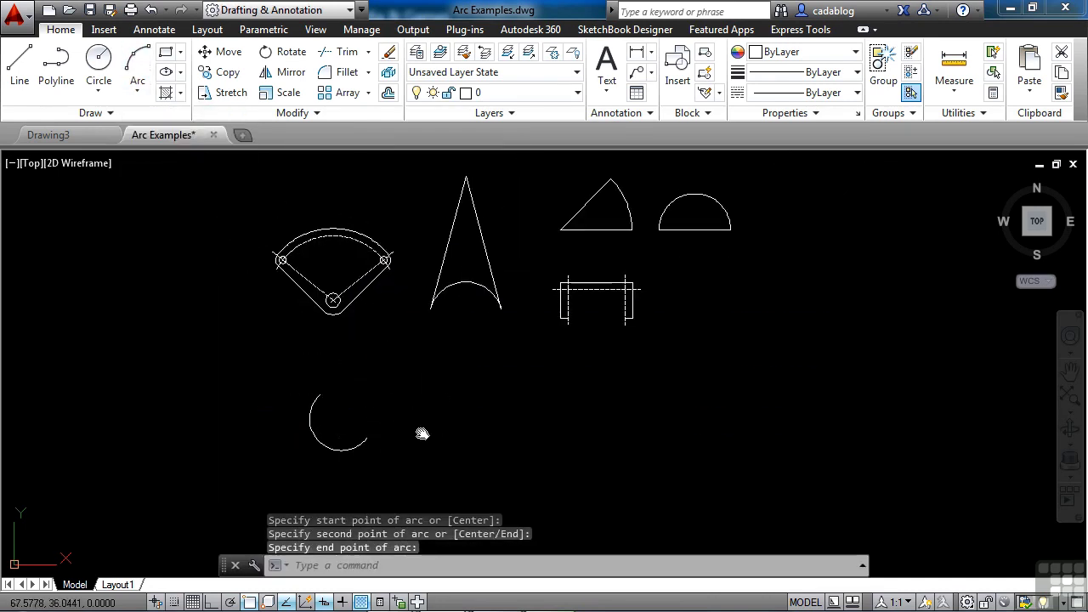
middle_click_drag(422, 434, 400, 377)
scroll(365, 380, "up", 3)
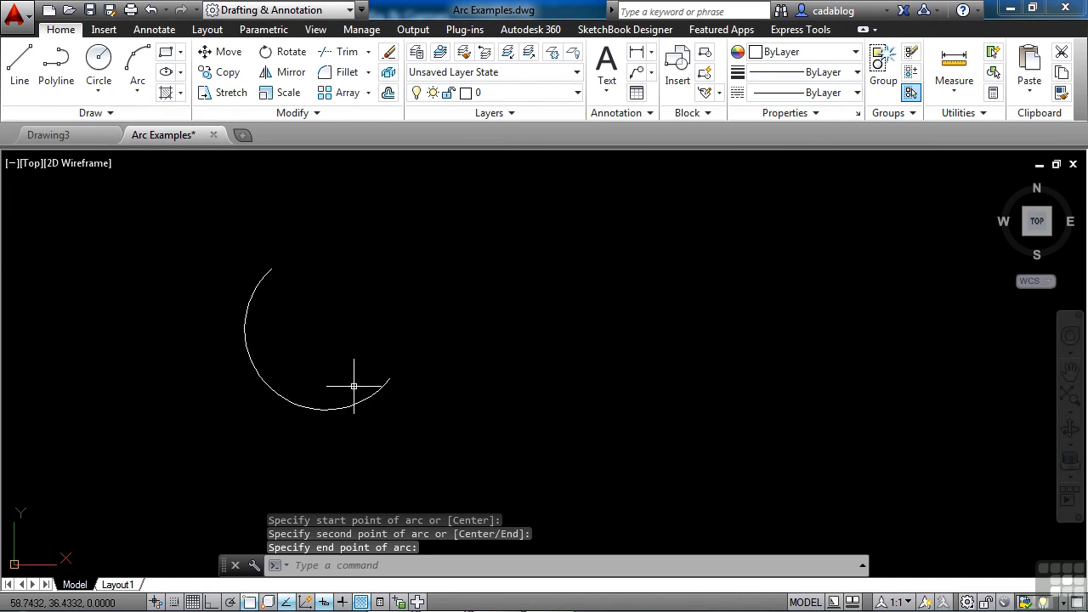
Use the Continue arc option to add a tangent arc from the new arc's right end, curving over to the right into an S shape
left_click(146, 98)
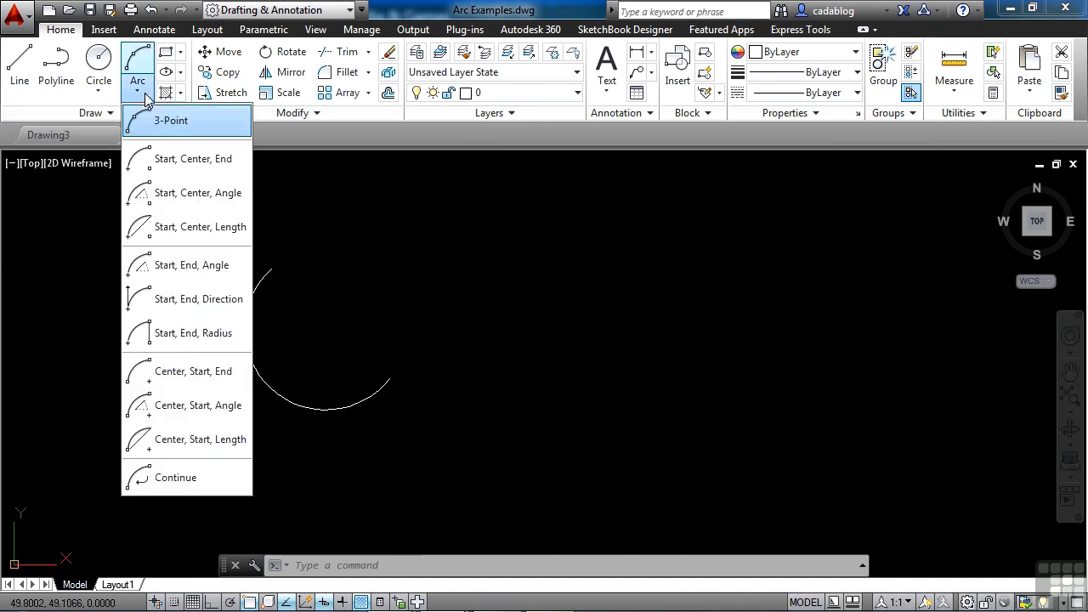
left_click(173, 479)
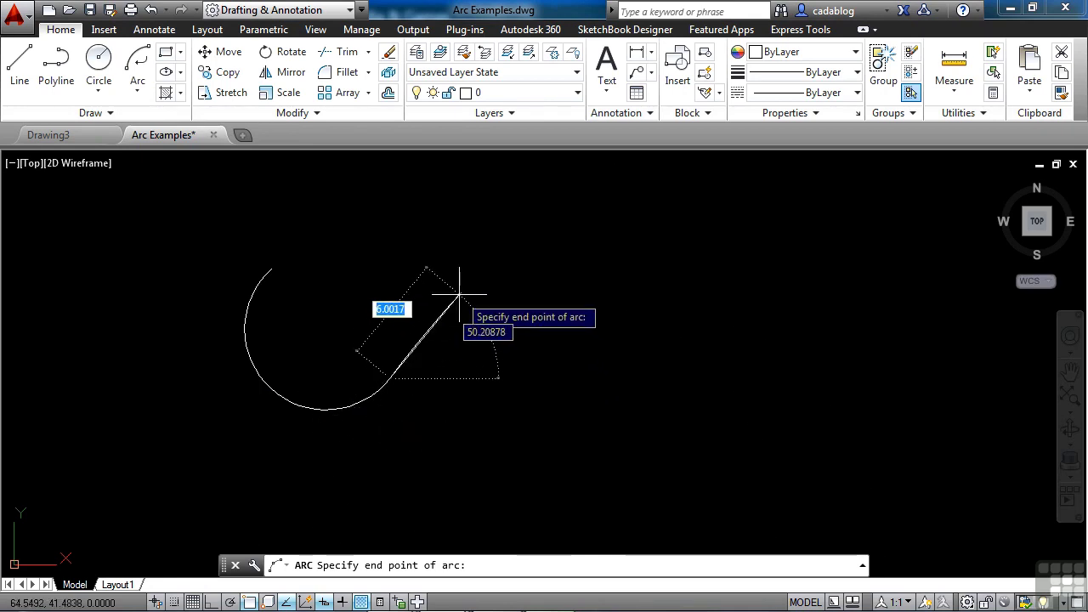
left_click(556, 378)
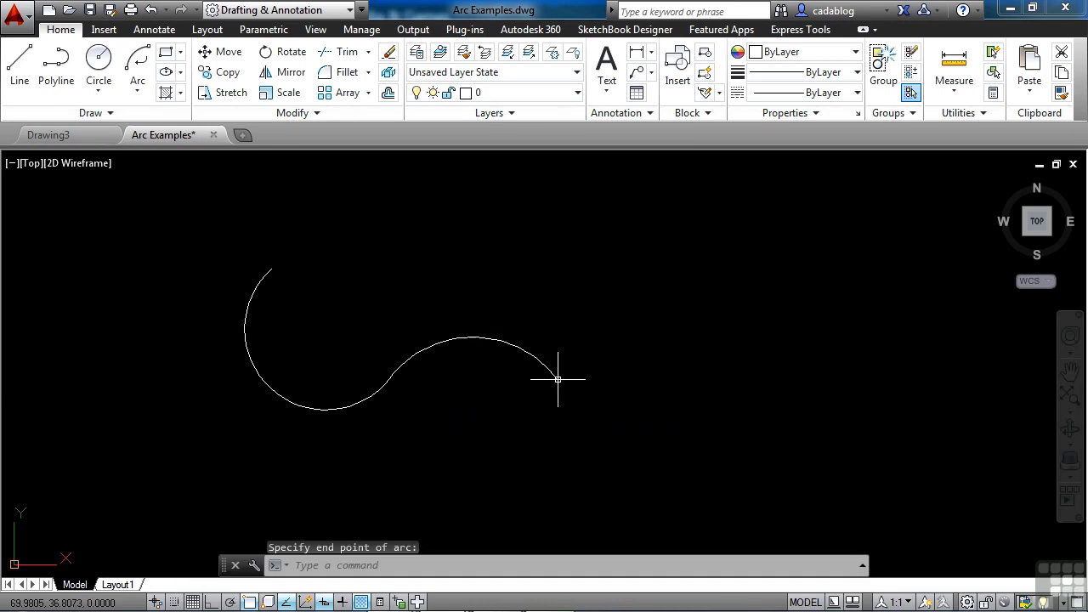
scroll(384, 387, "up", 4)
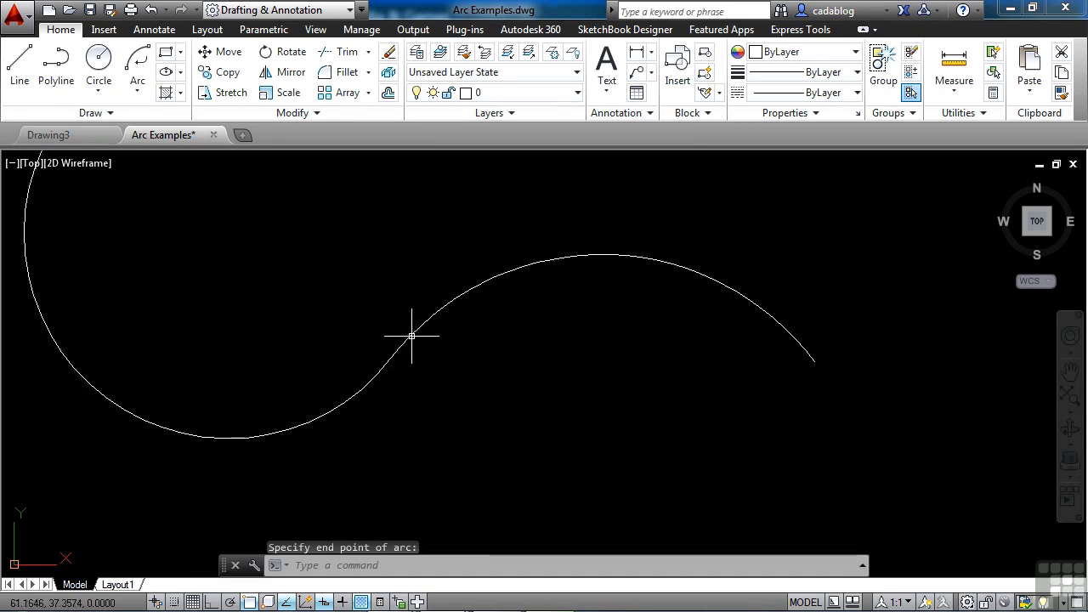
scroll(383, 366, "down", 4)
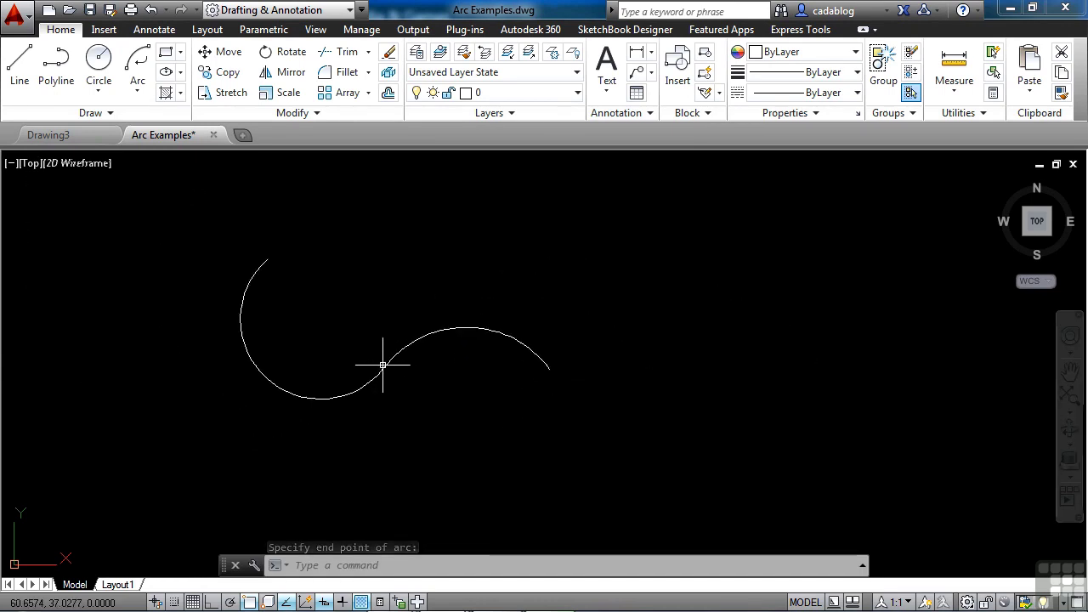
Draw a single line sloping slightly down to the right, above the right end of the S-shaped curve
type("l")
key("Return")
left_click(503, 259)
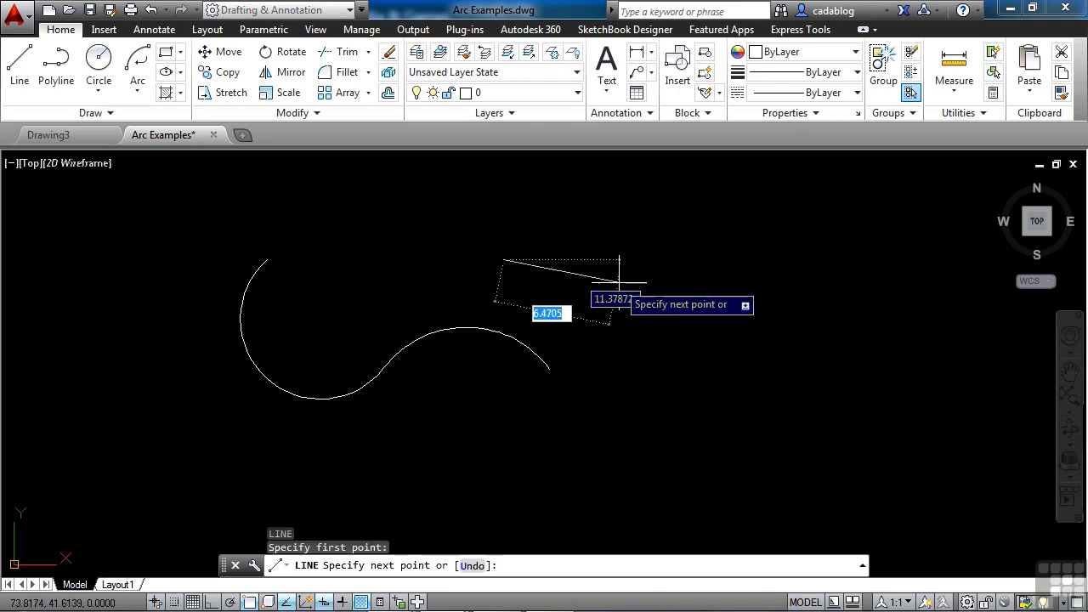
left_click(633, 287)
right_click(633, 286)
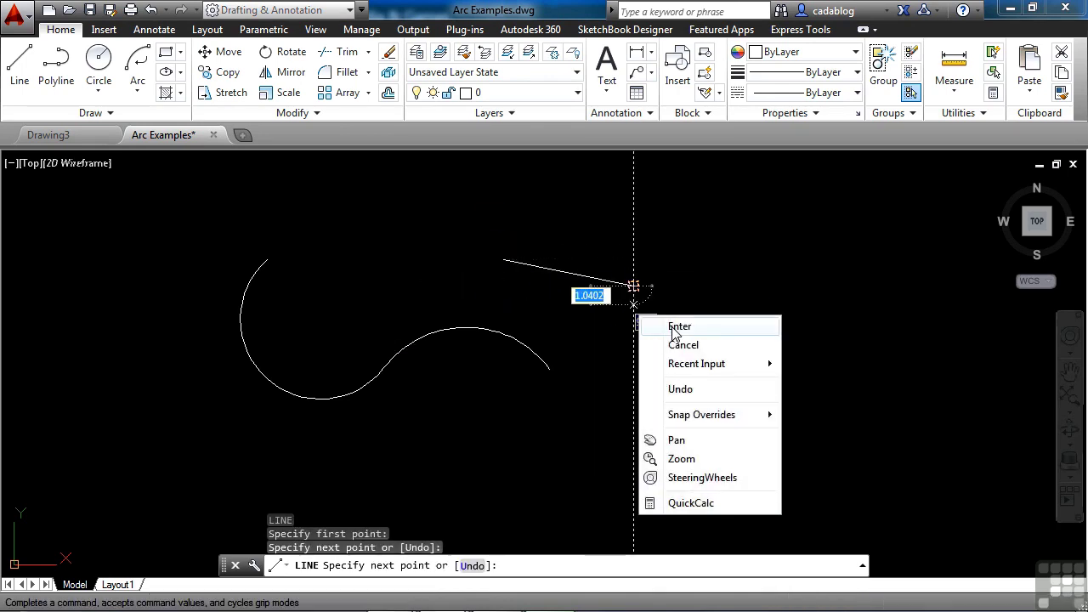
left_click(672, 324)
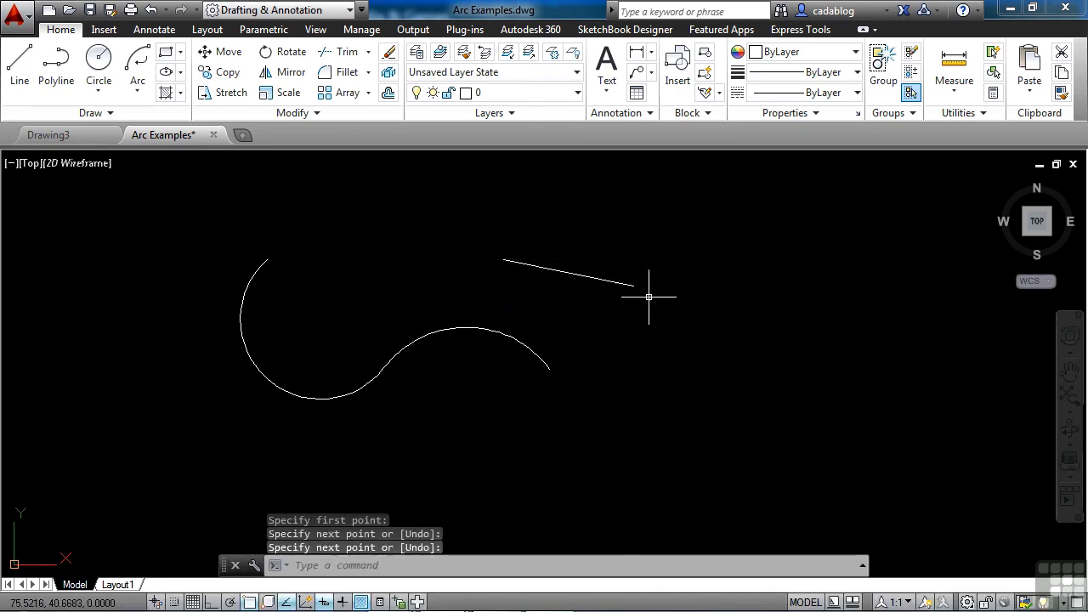
Use the Continue arc option to add a tangent arc from the sloped line's right end, looping counter-clockwise back to a point above the line
left_click(148, 93)
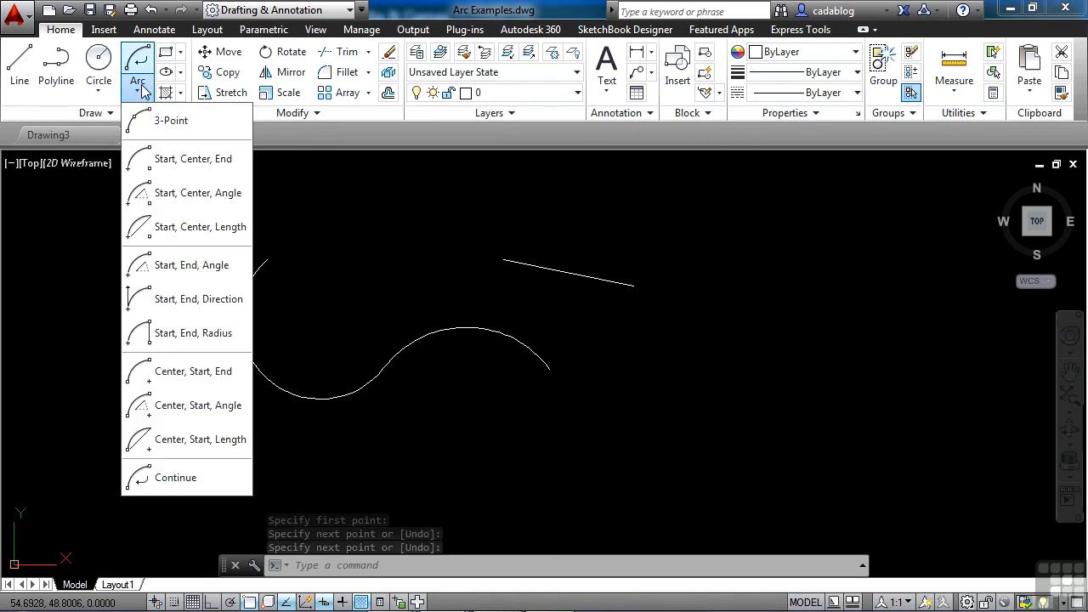
left_click(170, 478)
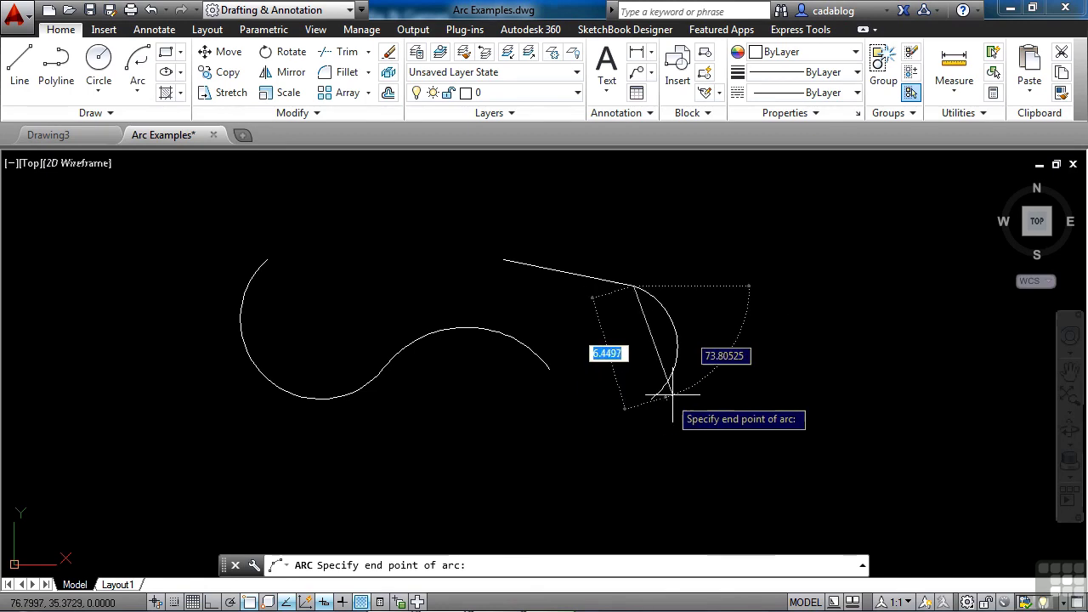
left_click(604, 244)
scroll(514, 267, "down", 2)
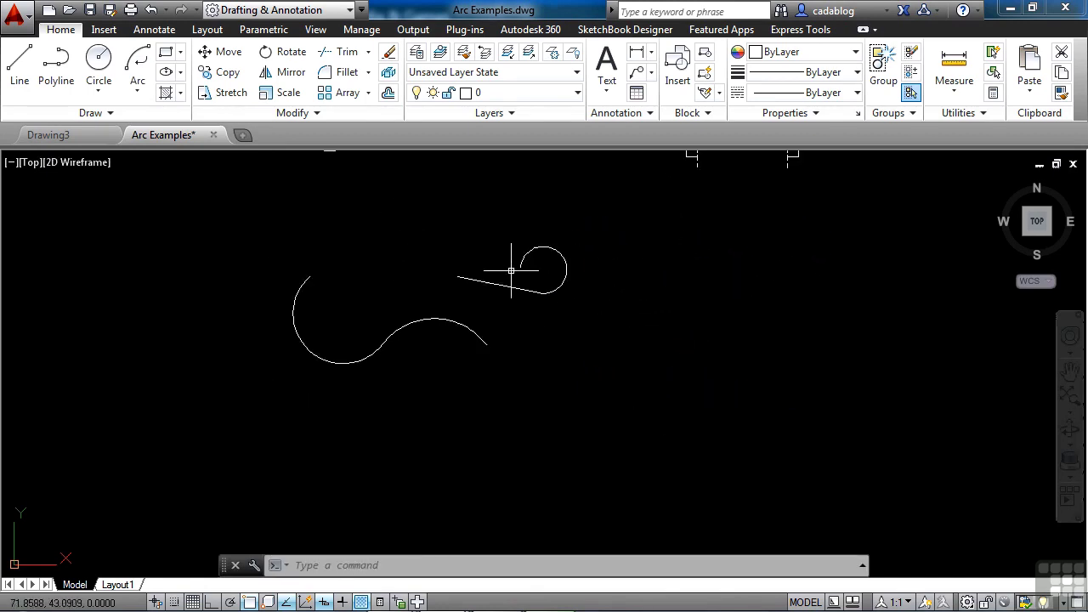
middle_click_drag(497, 212, 434, 272)
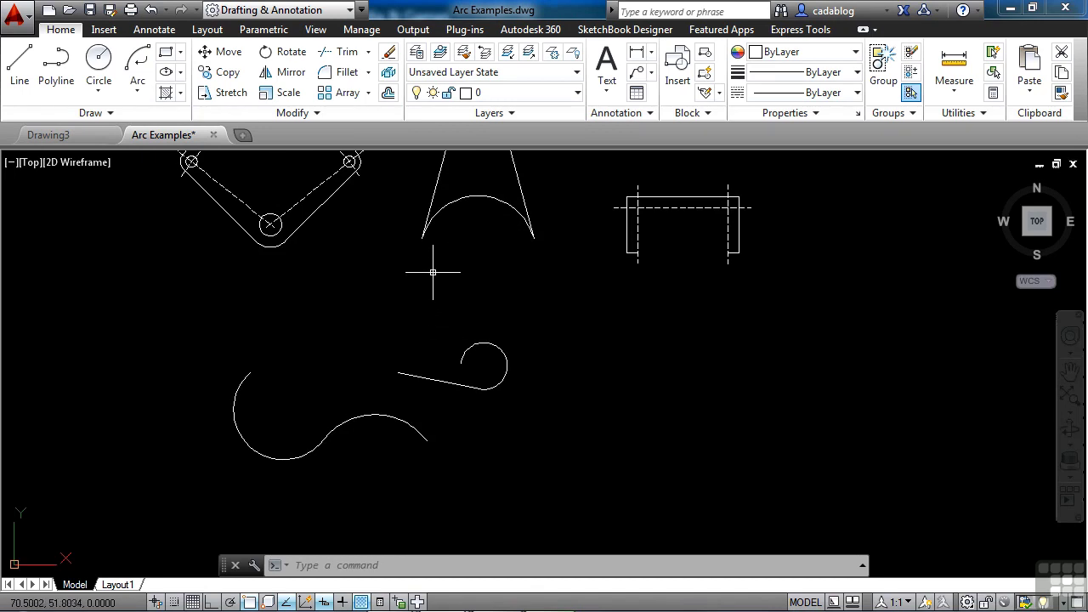
key("Return")
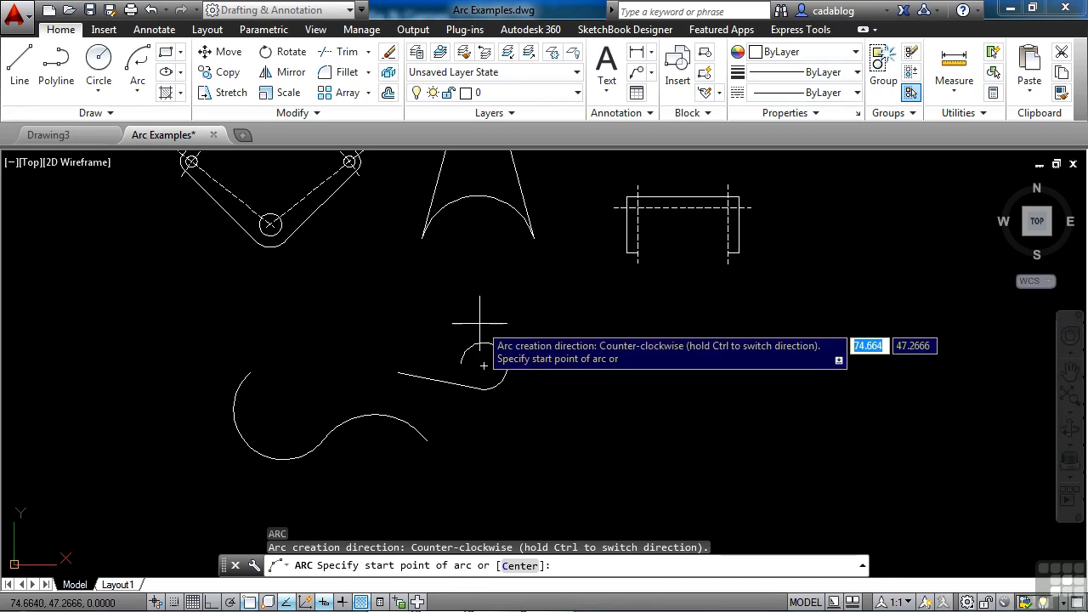
left_click(146, 93)
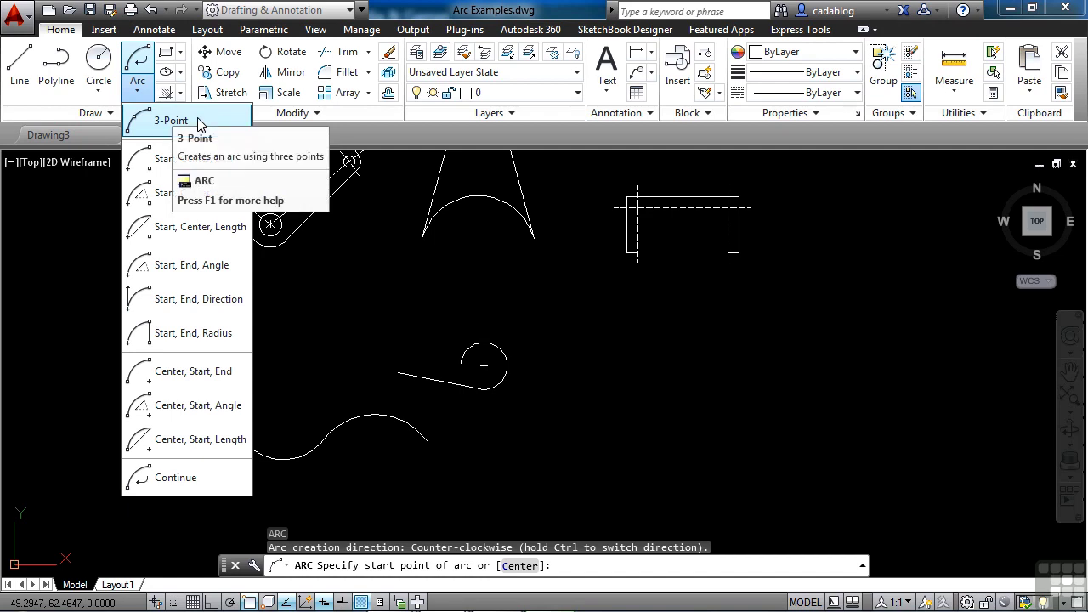
key("Escape")
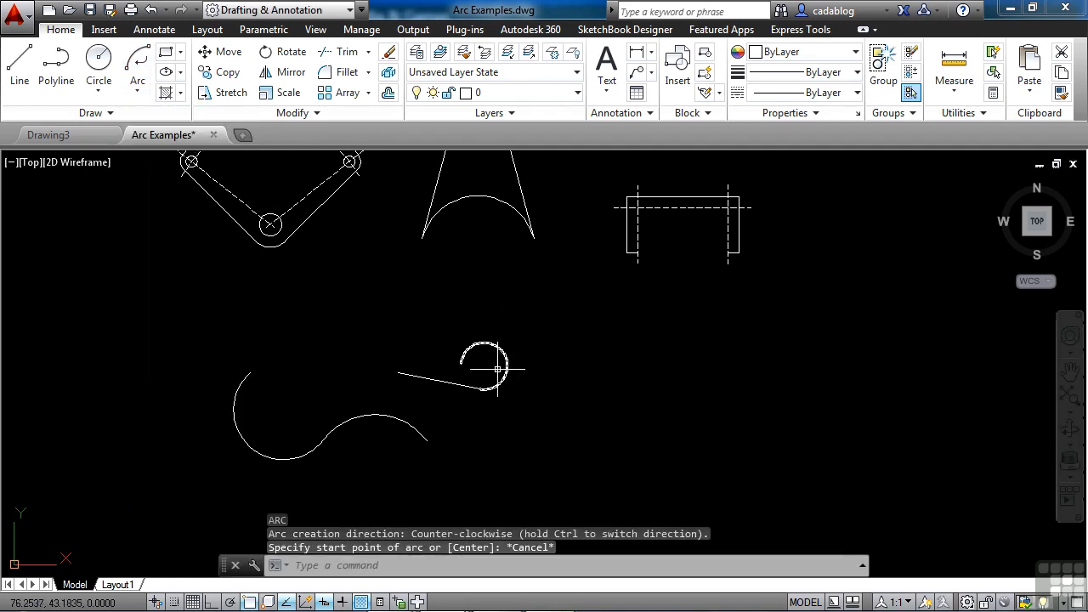
Use the Continue arc option to add a tangent arc from the loop's open end to the sloped line's left endpoint
scroll(493, 366, "up", 3)
middle_click_drag(493, 369, 564, 310)
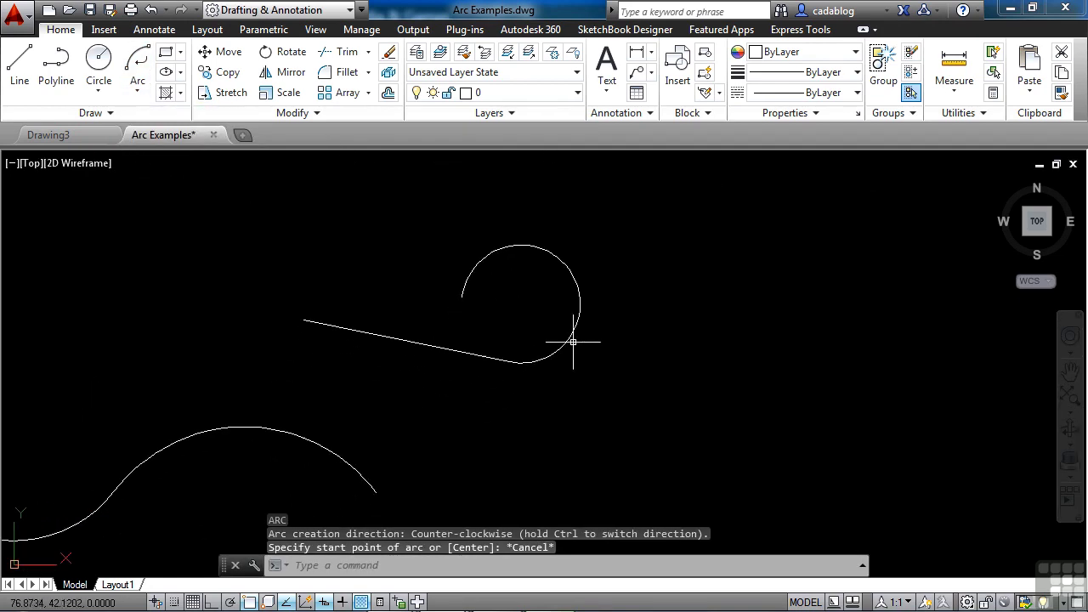
left_click(137, 85)
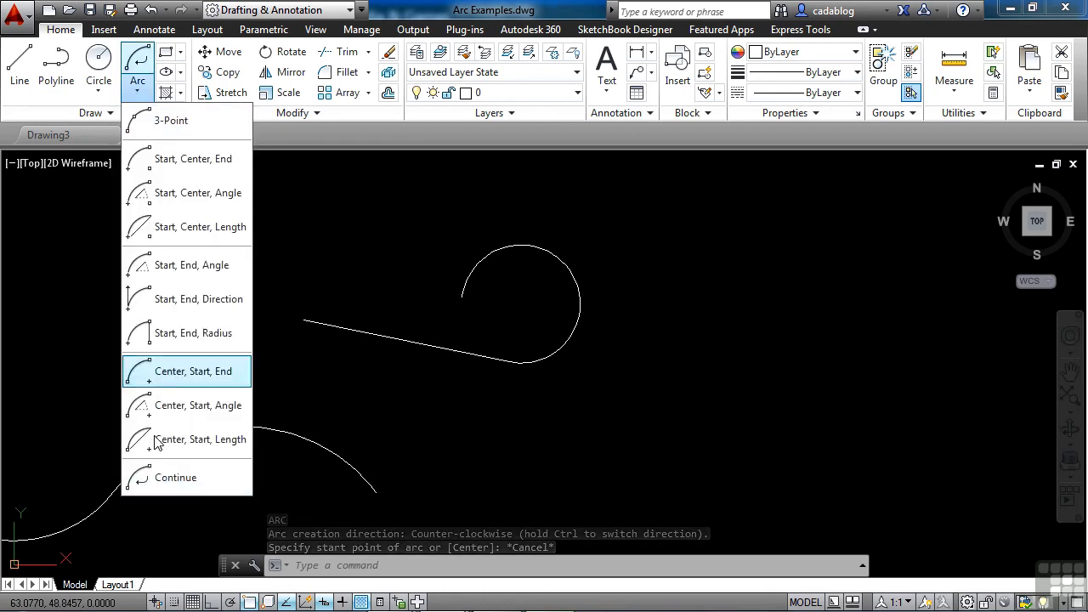
left_click(168, 478)
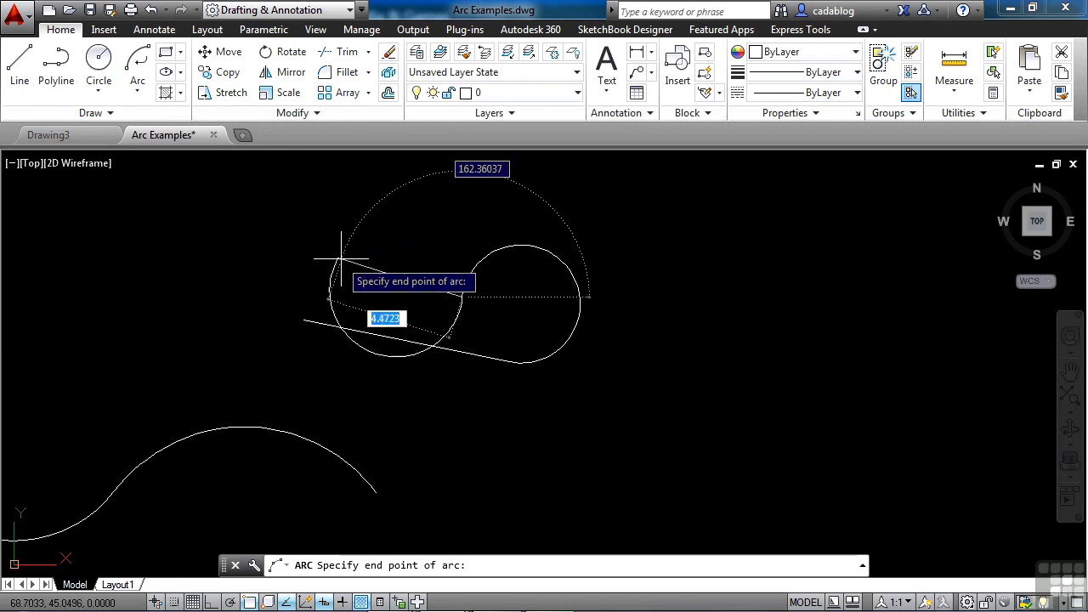
left_click(306, 321)
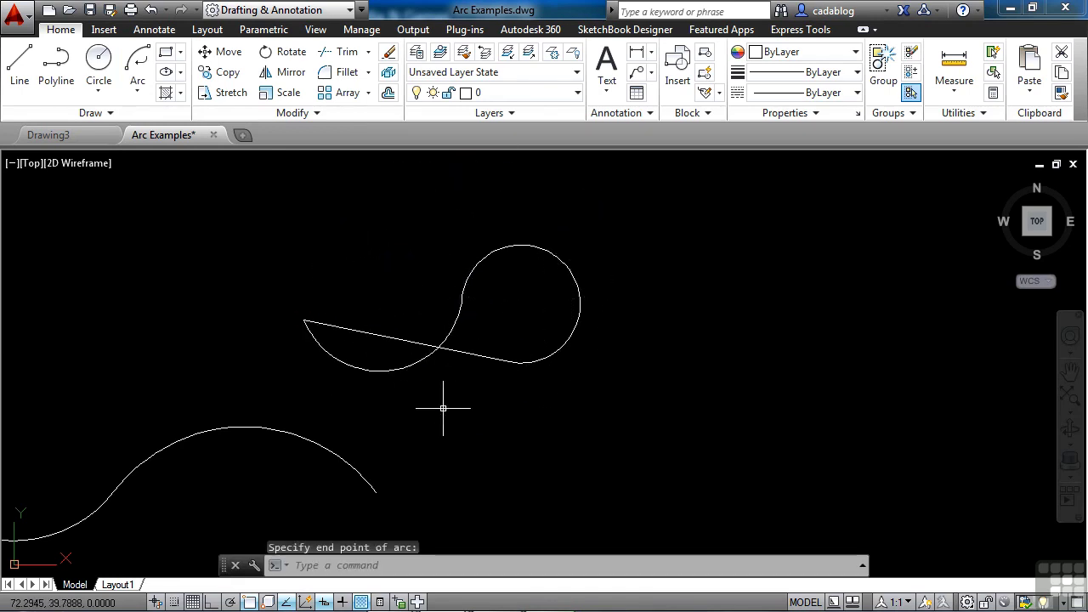
scroll(443, 408, "down", 8)
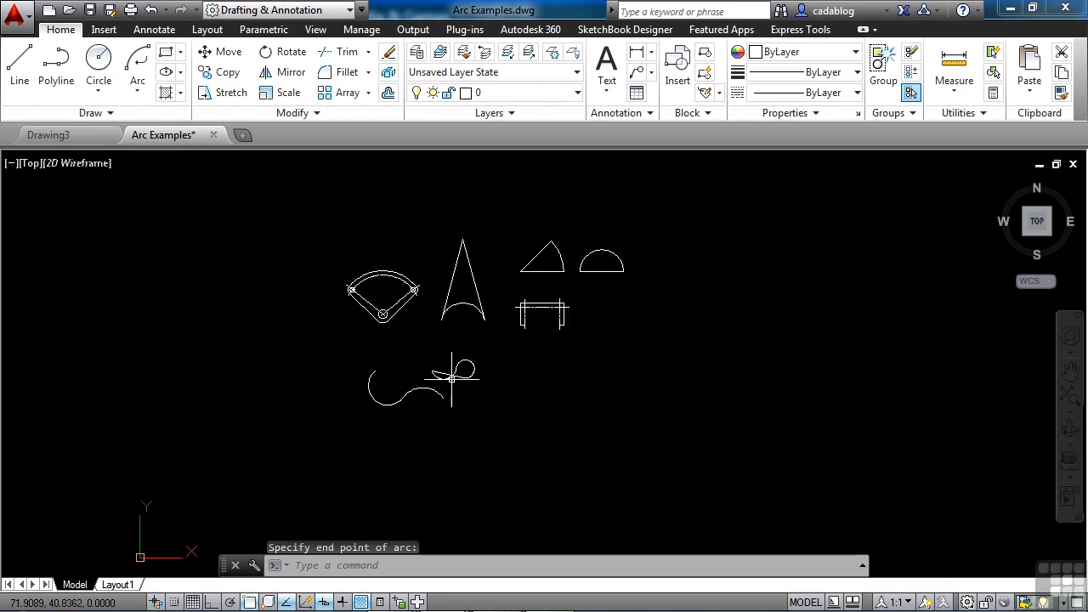